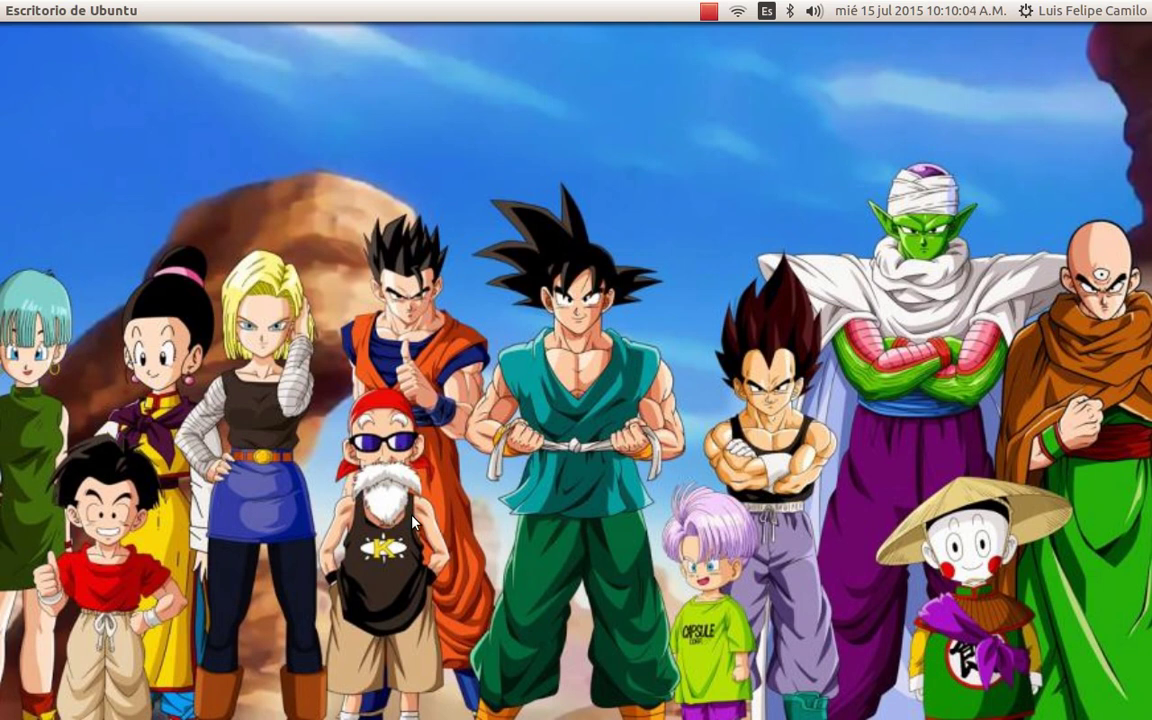
Bring the Outlook.com inbox to the front in Firefox and show the Microsoft apps panel.
mouse_move(2, 400)
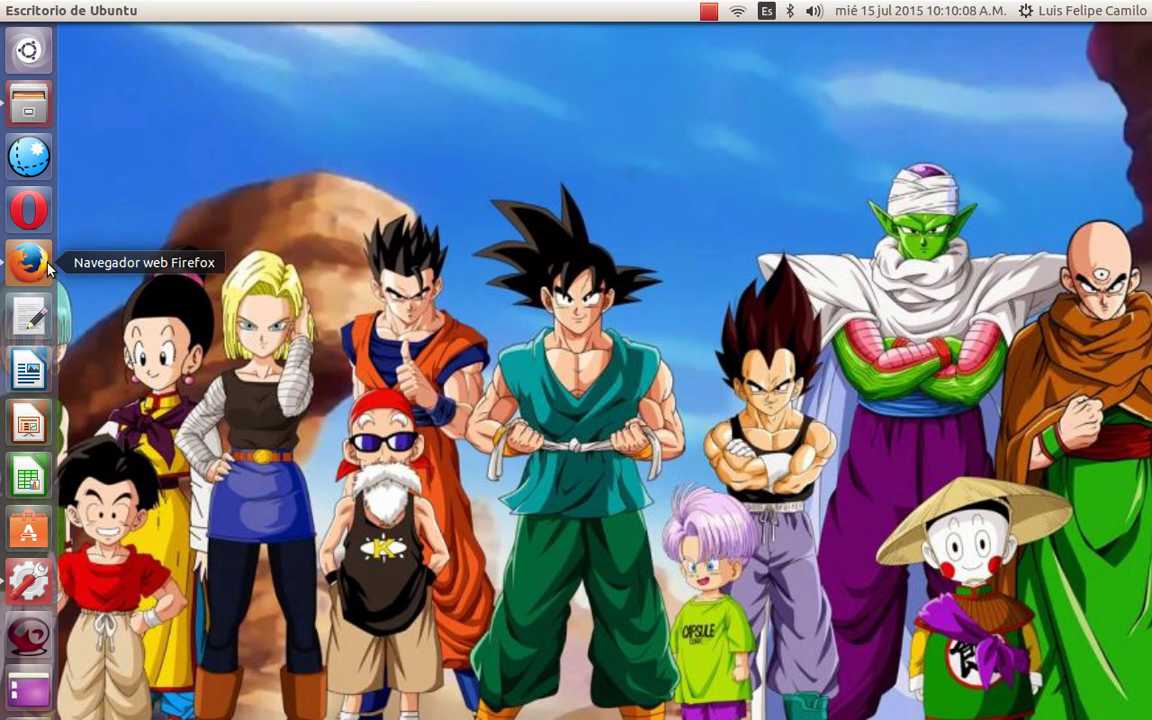
click(46, 265)
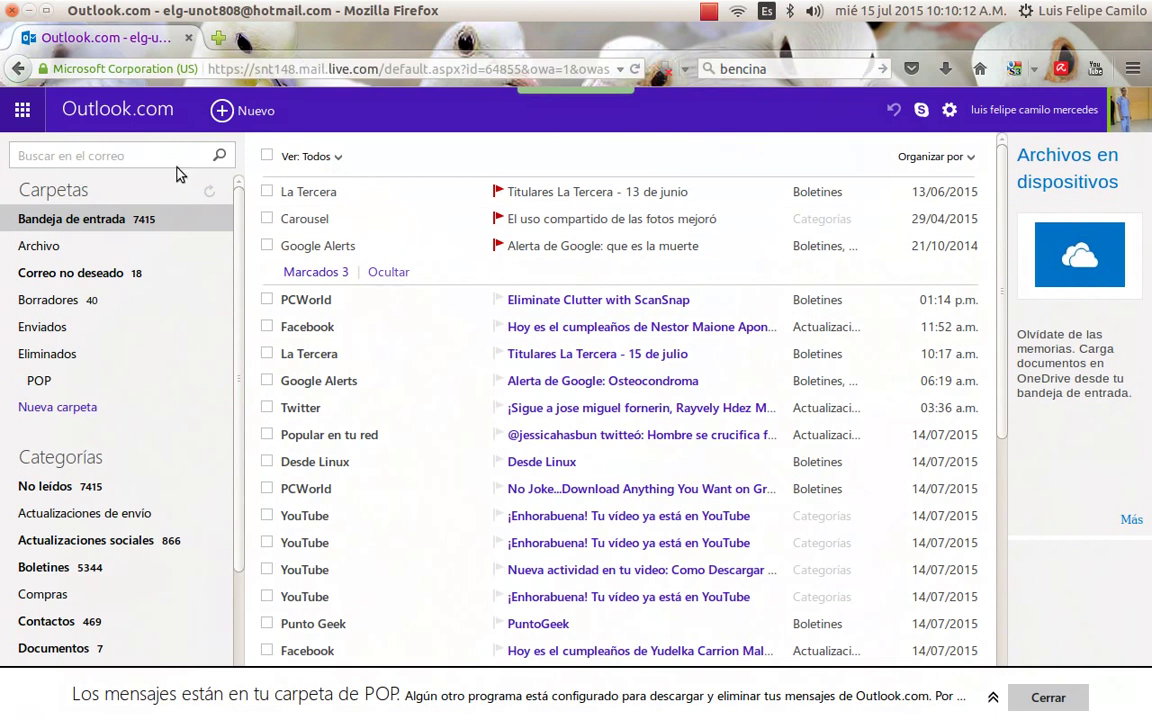
click(18, 115)
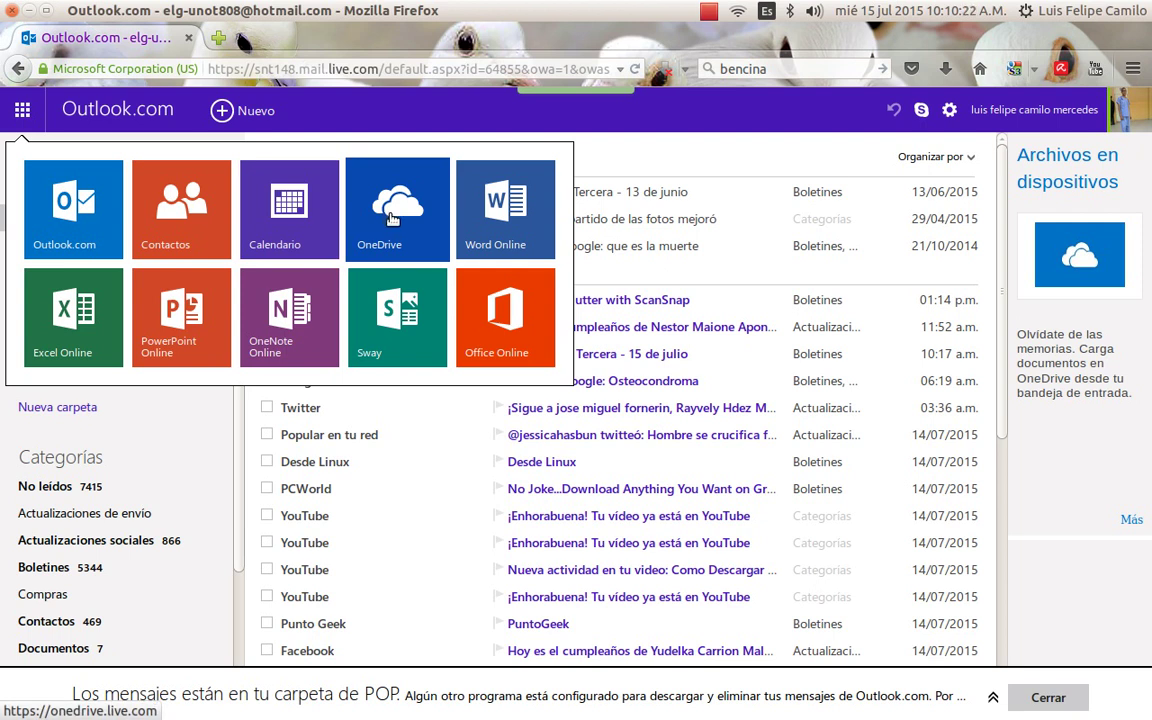
Open OneDrive's Archivos list in a new tab and scroll down to the poliomelitis document.
click(391, 218)
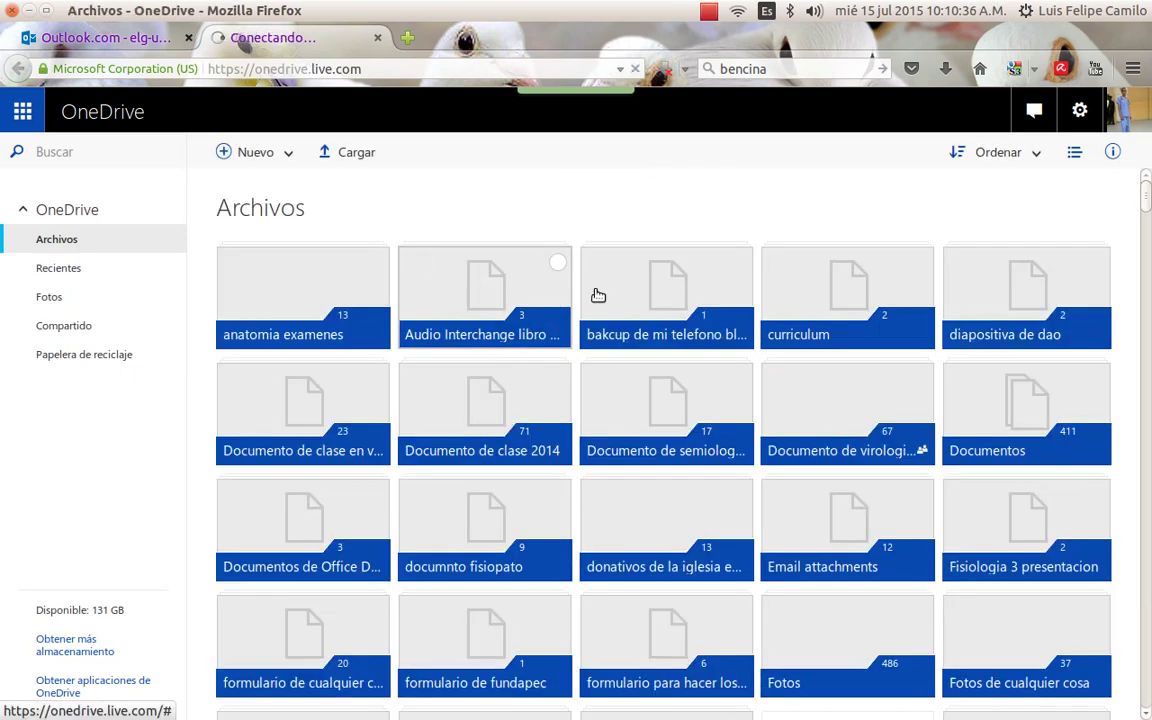
scroll(687, 312, down, 3)
scroll(687, 312, down, 3)
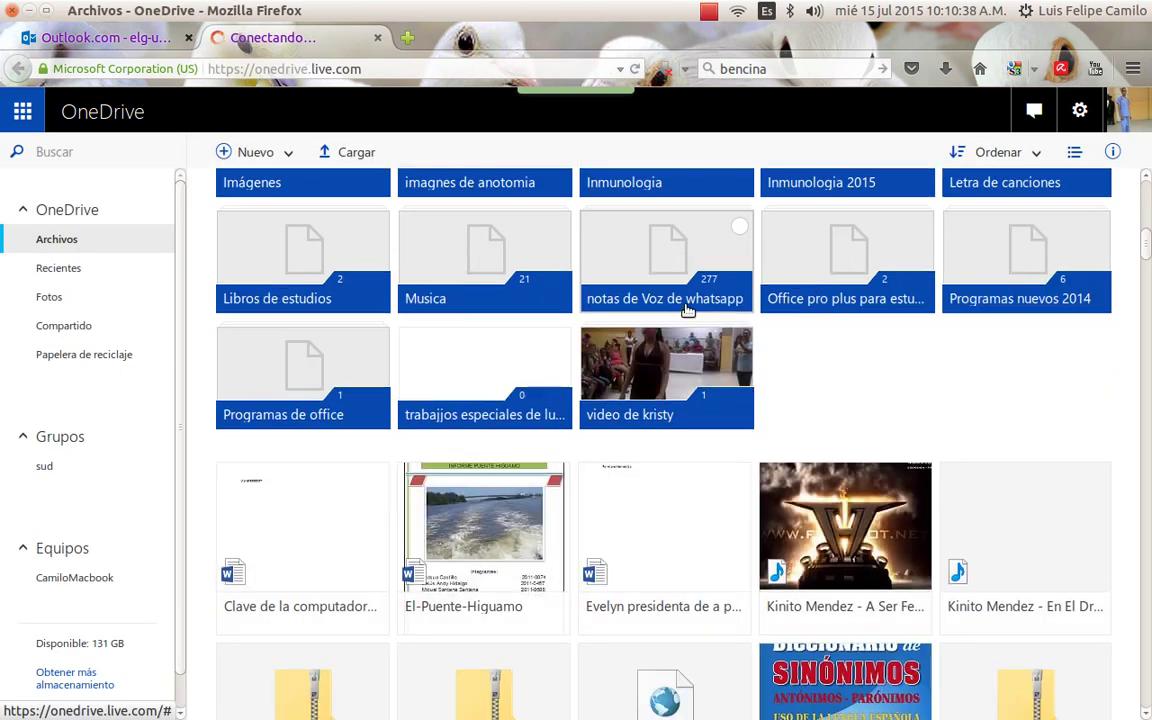
scroll(687, 310, down, 3)
scroll(687, 306, down, 1)
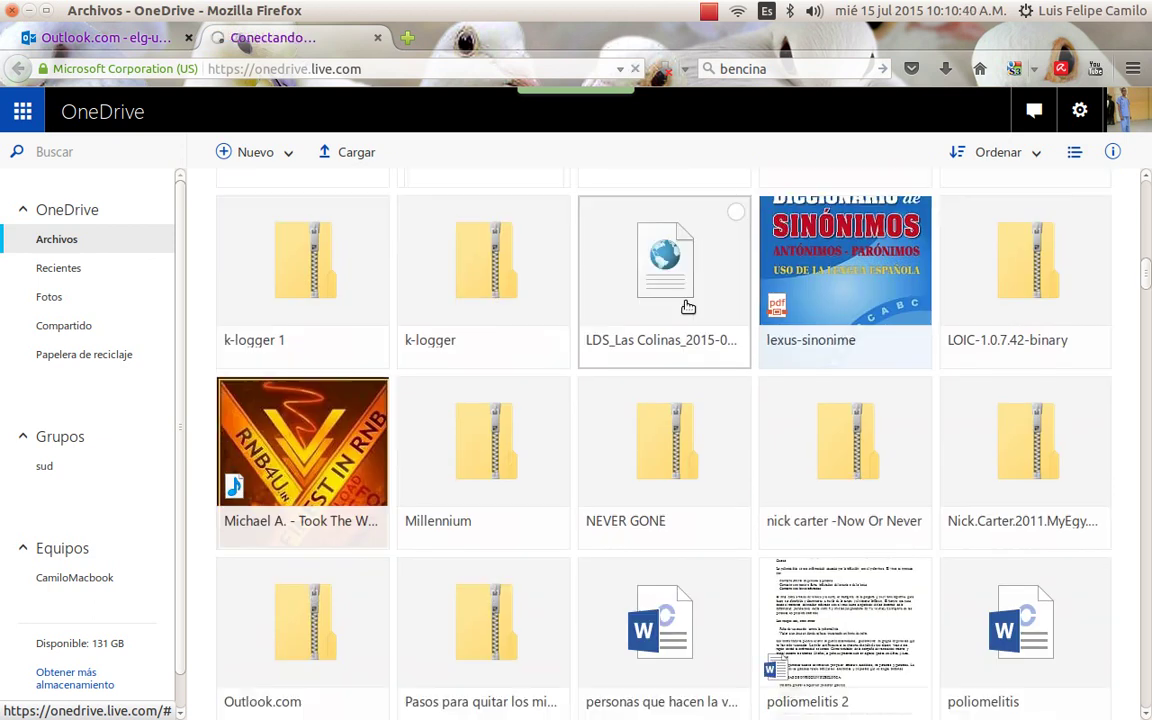
scroll(688, 307, down, 1)
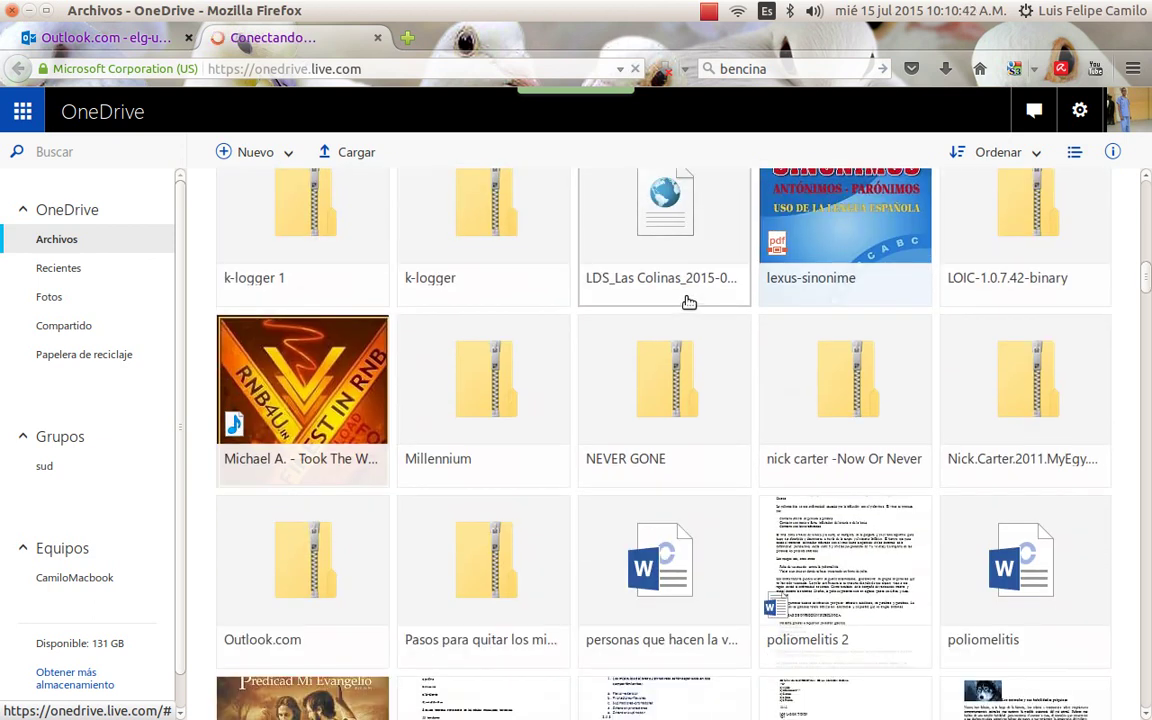
scroll(690, 320, down, 2)
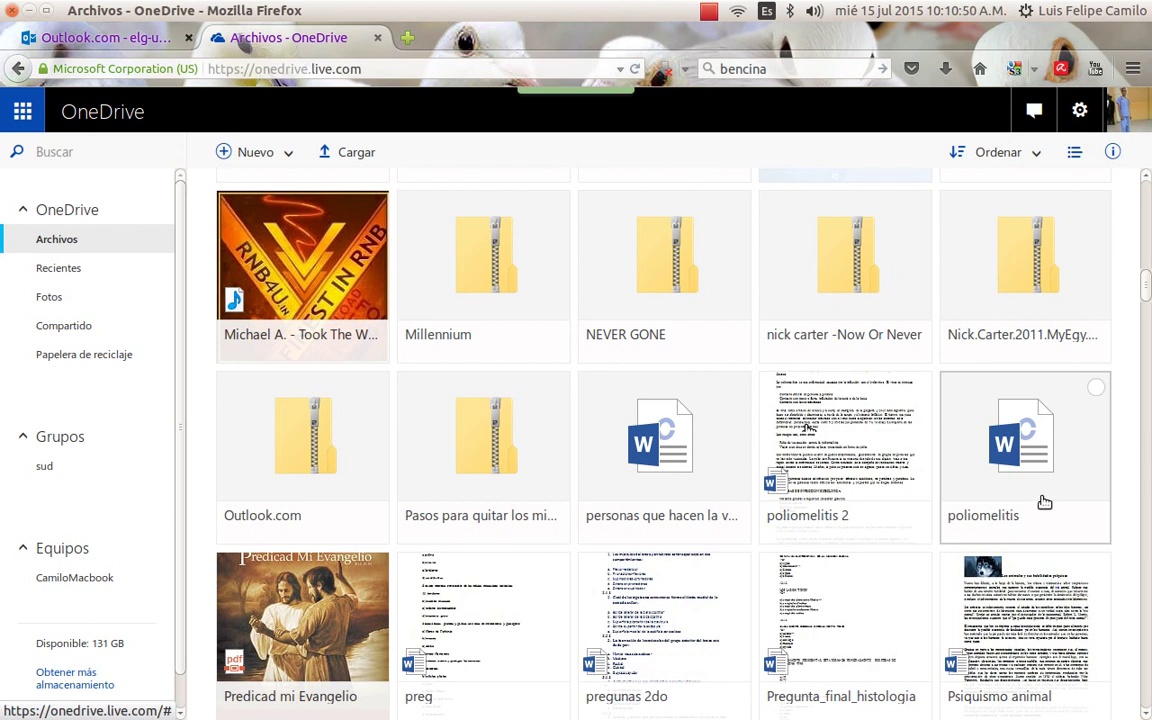
Open the poliomelitis document in Word Online reading view, checking the Modificar documento options.
click(1040, 497)
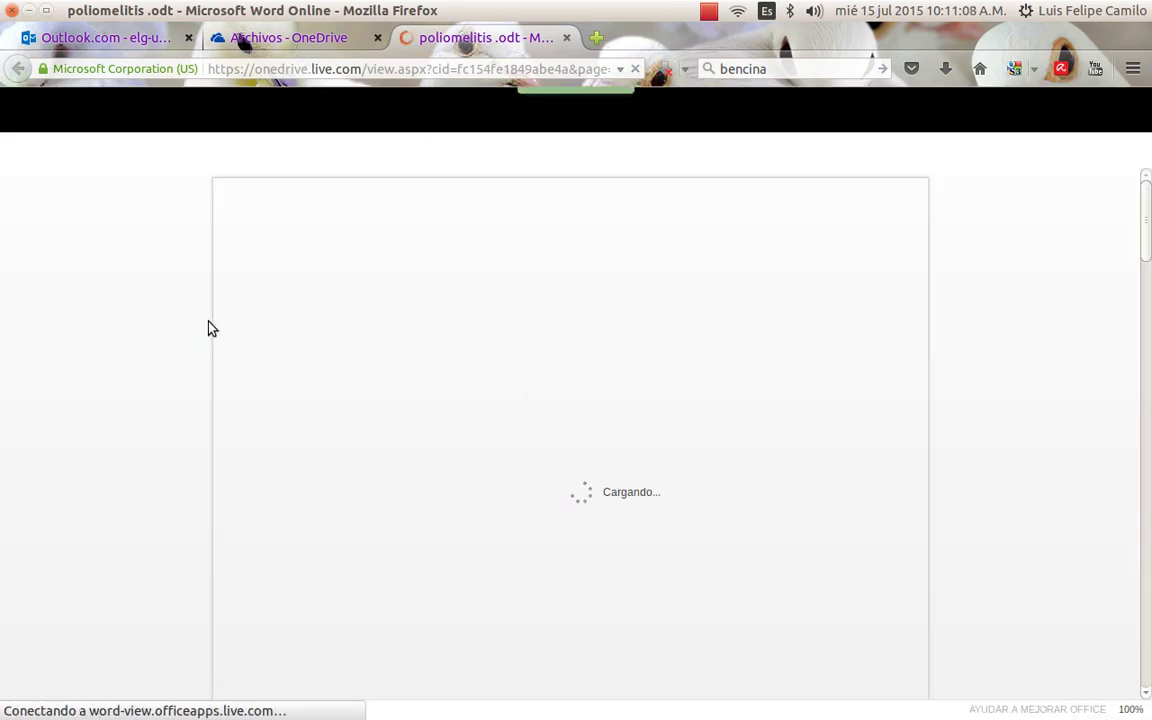
mouse_move(1, 355)
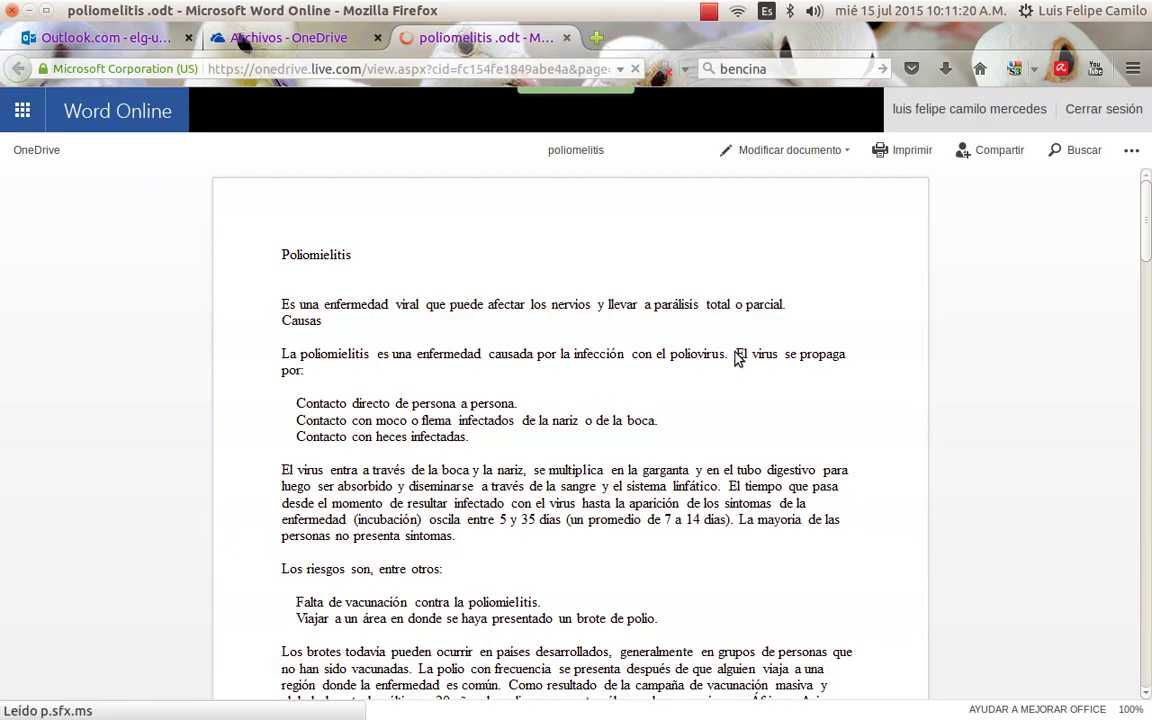
click(812, 159)
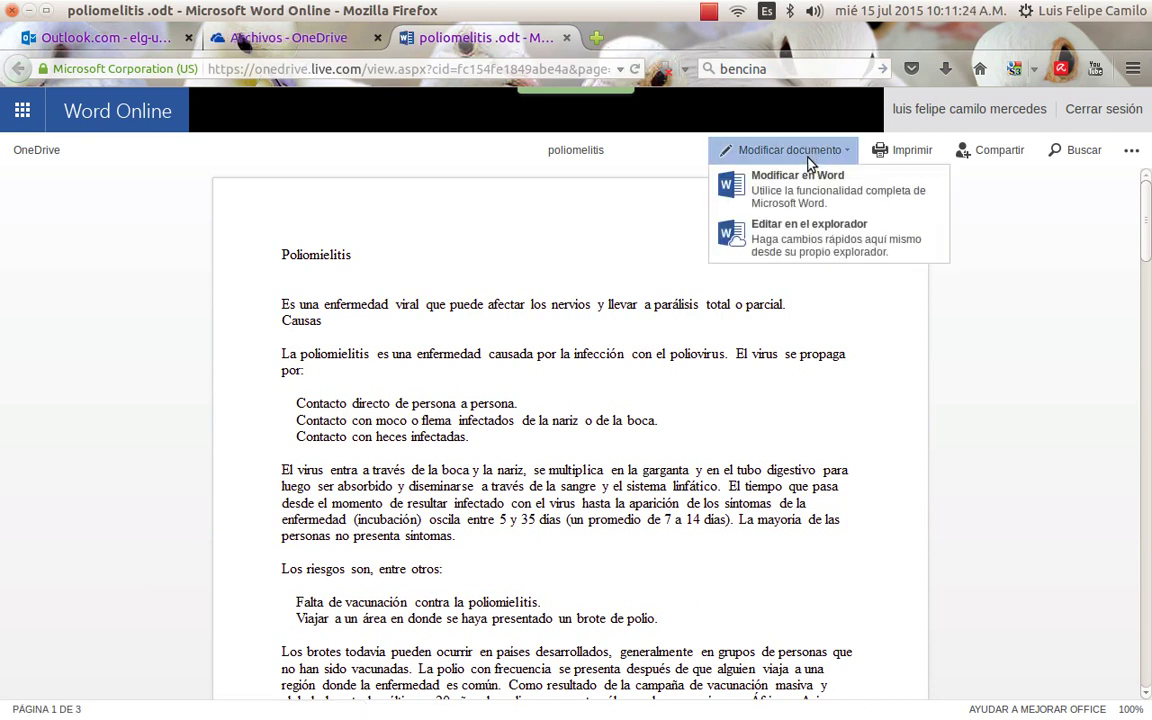
click(870, 242)
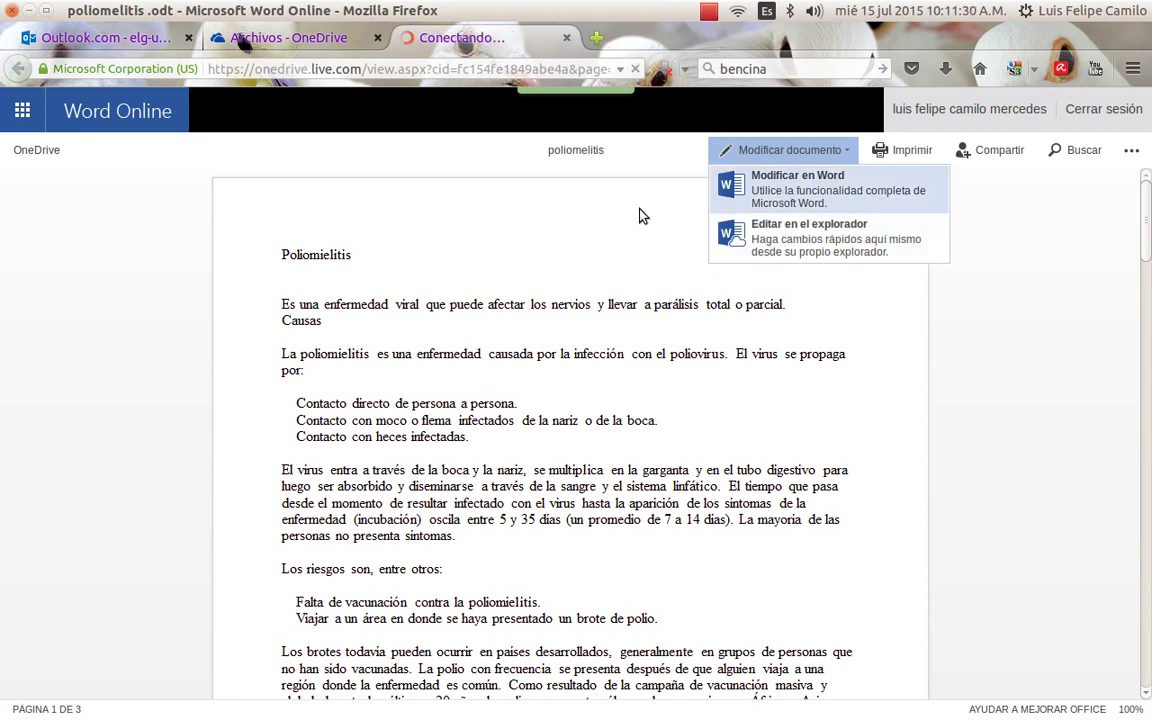
click(800, 154)
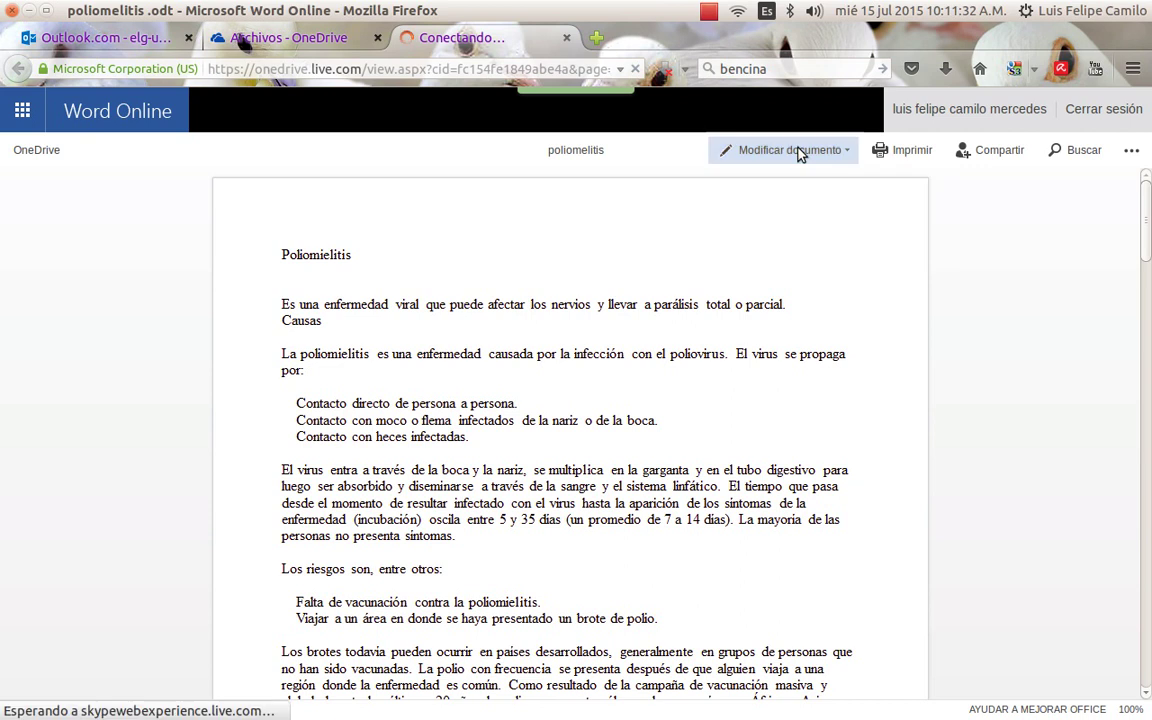
click(785, 150)
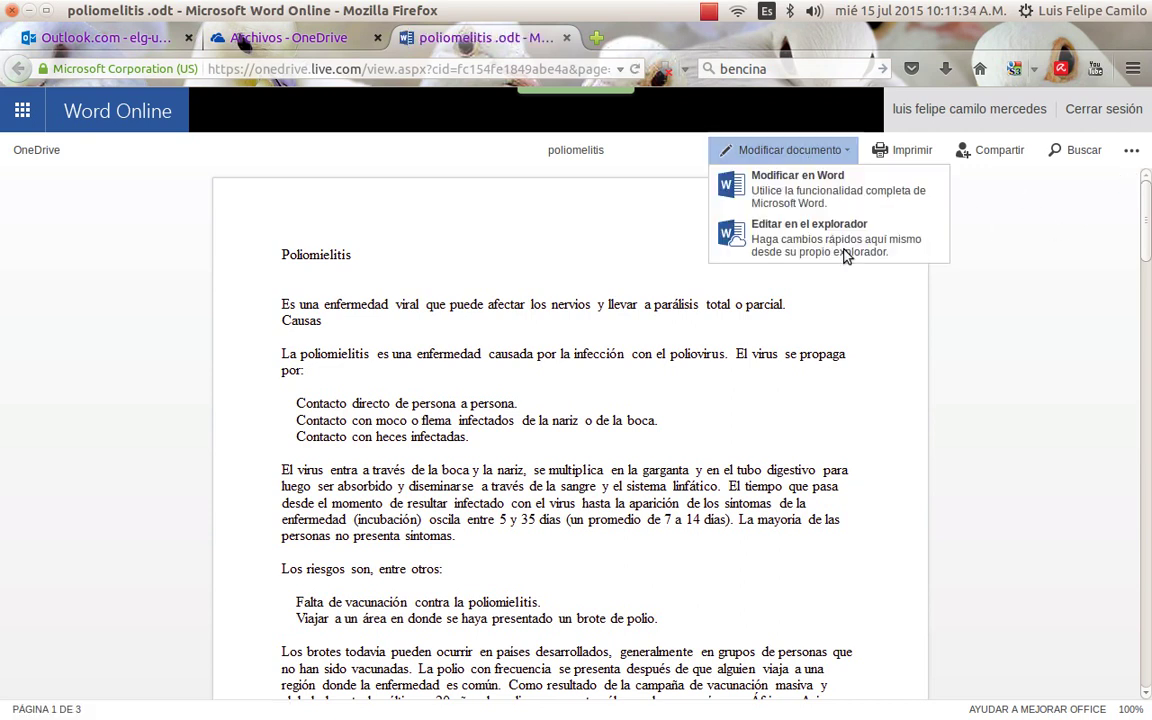
click(637, 247)
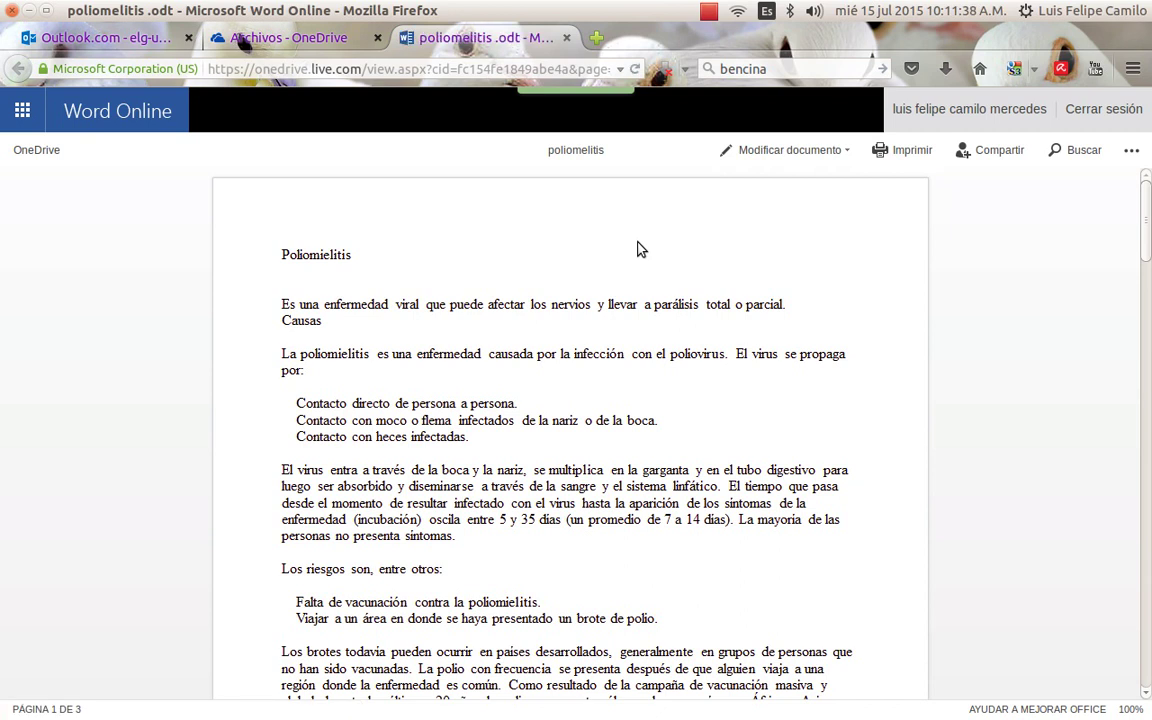
Export the poliomelitis document with Descargar como PDF and open the generated PDF.
click(1131, 151)
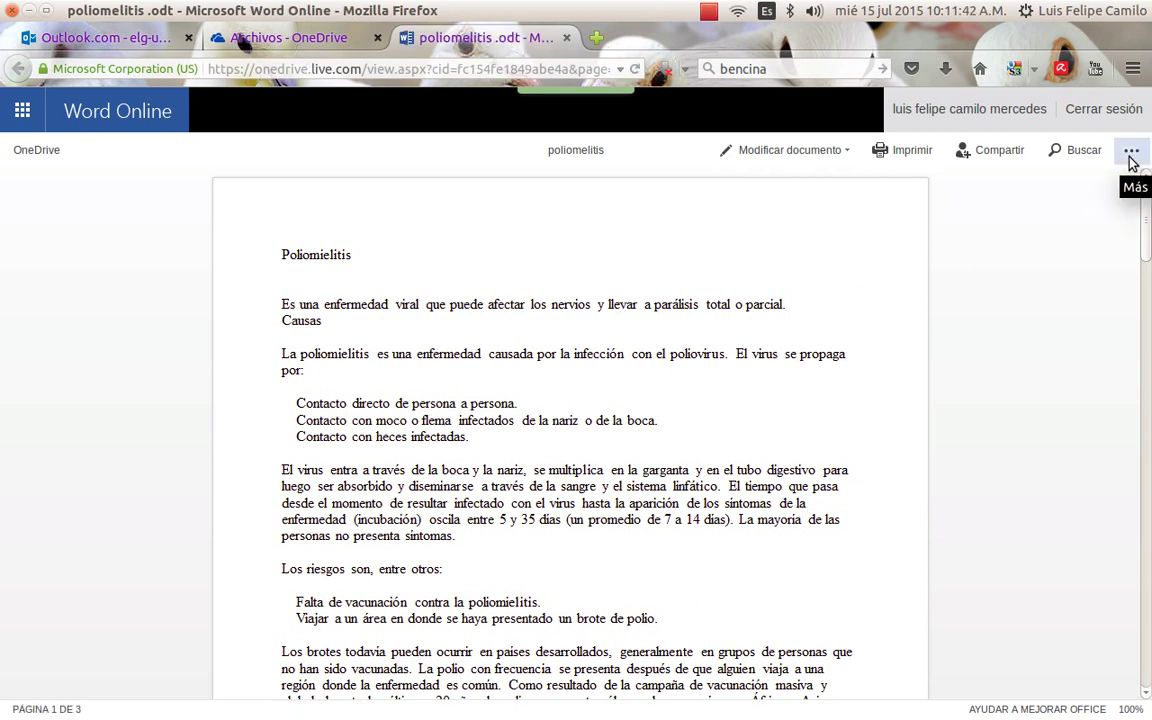
click(1131, 158)
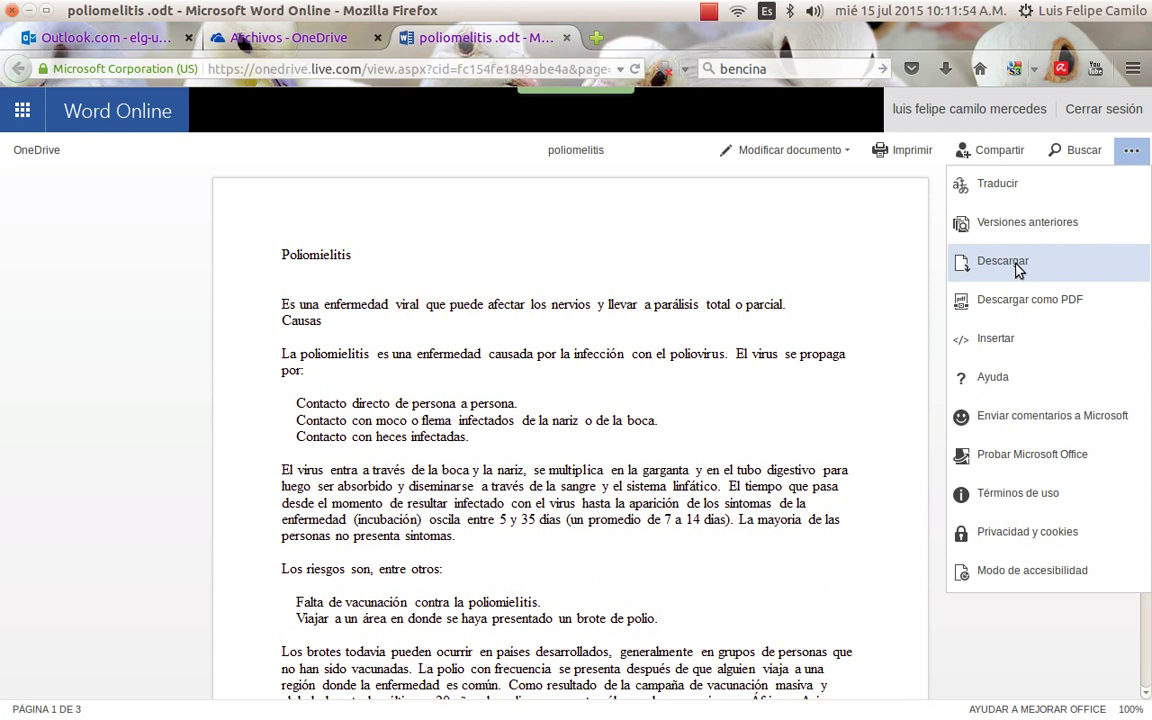
click(1016, 266)
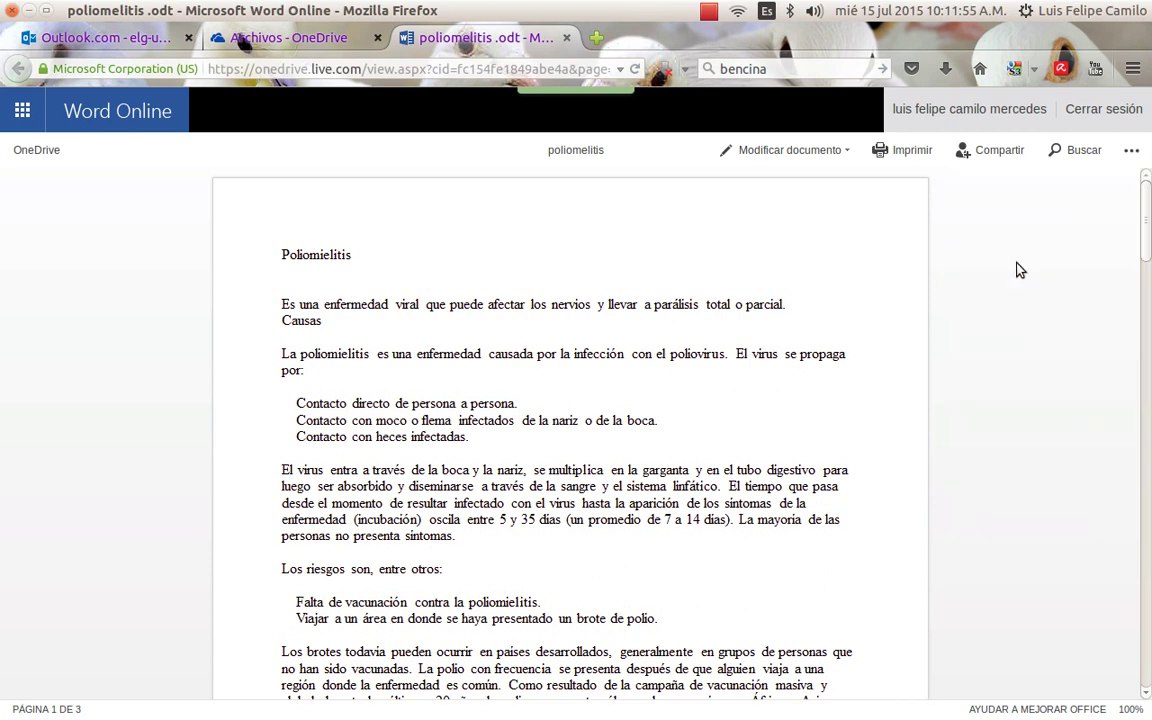
click(1135, 154)
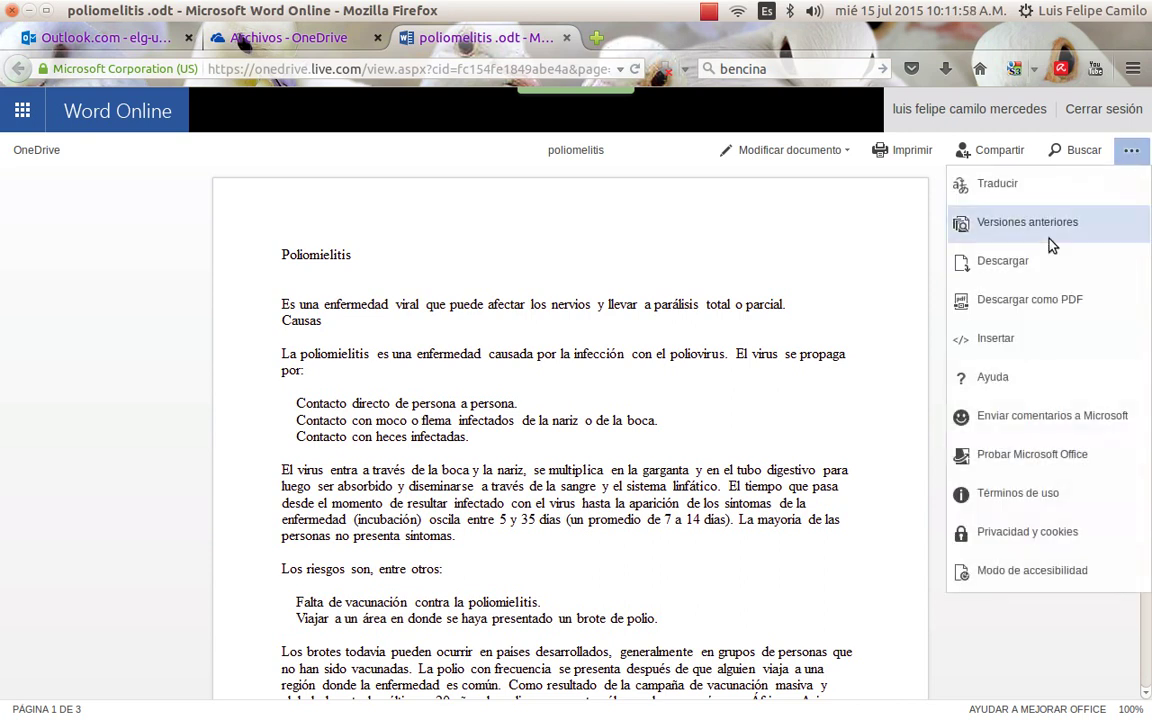
click(1038, 313)
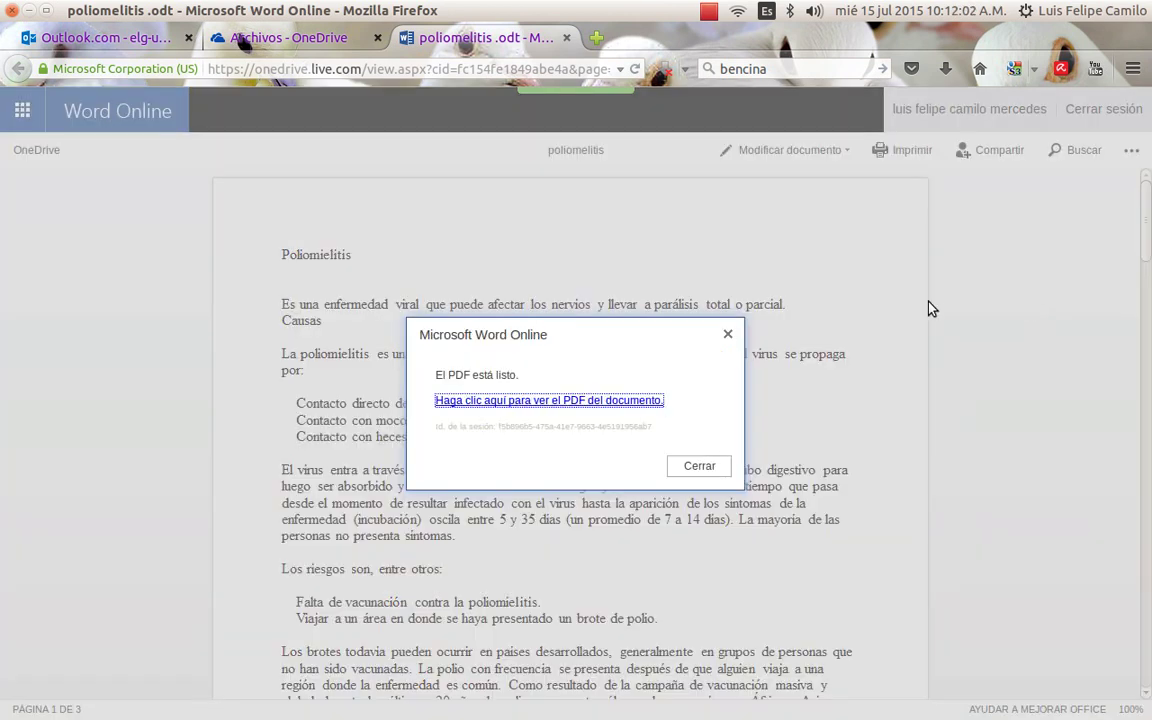
click(503, 401)
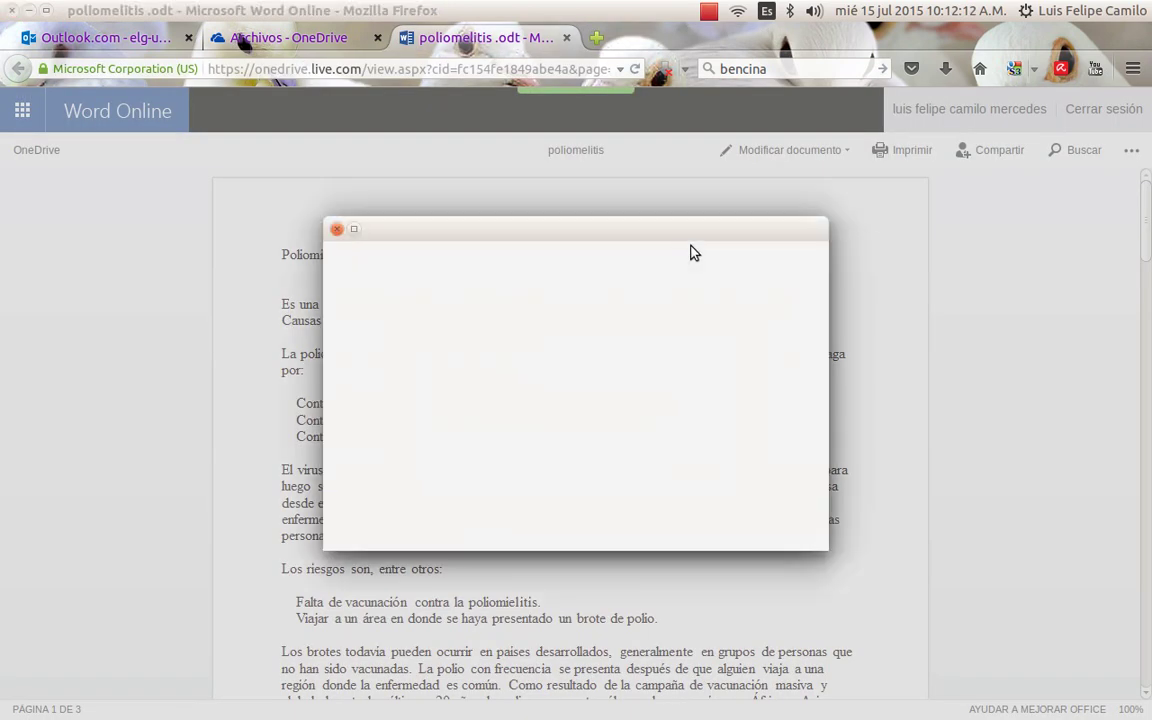
Save the poliomelitis .pdf download and open it from Firefox's recent downloads list.
drag(634, 232, 548, 236)
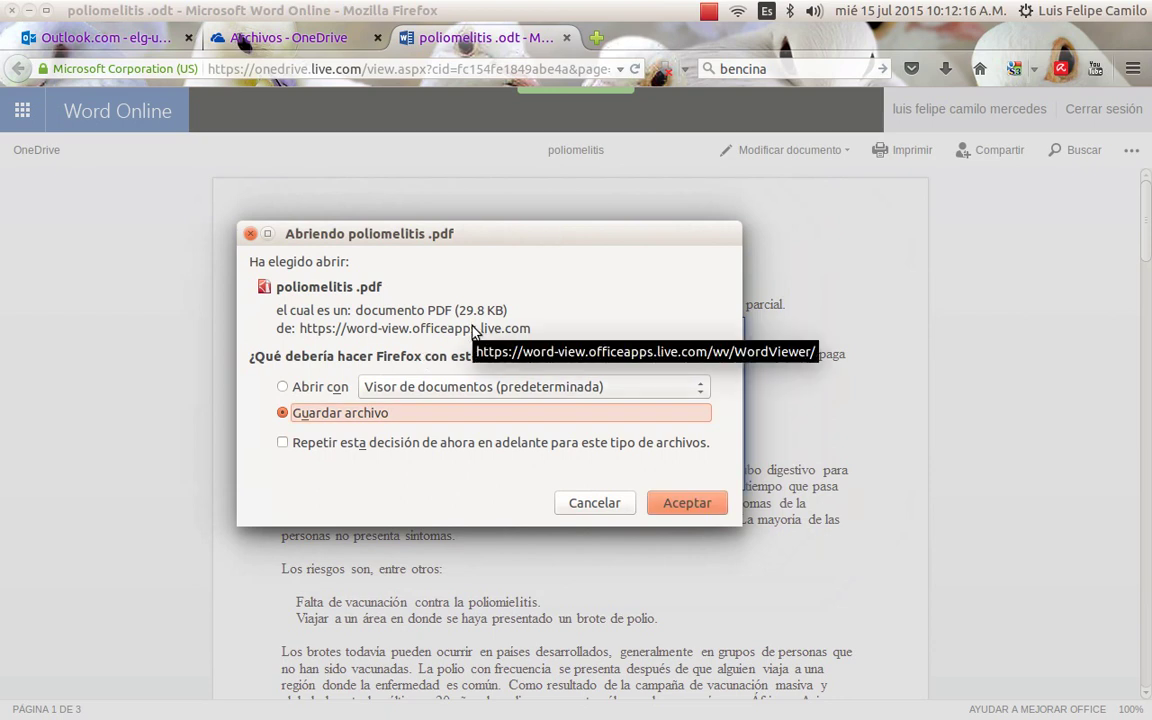
click(657, 510)
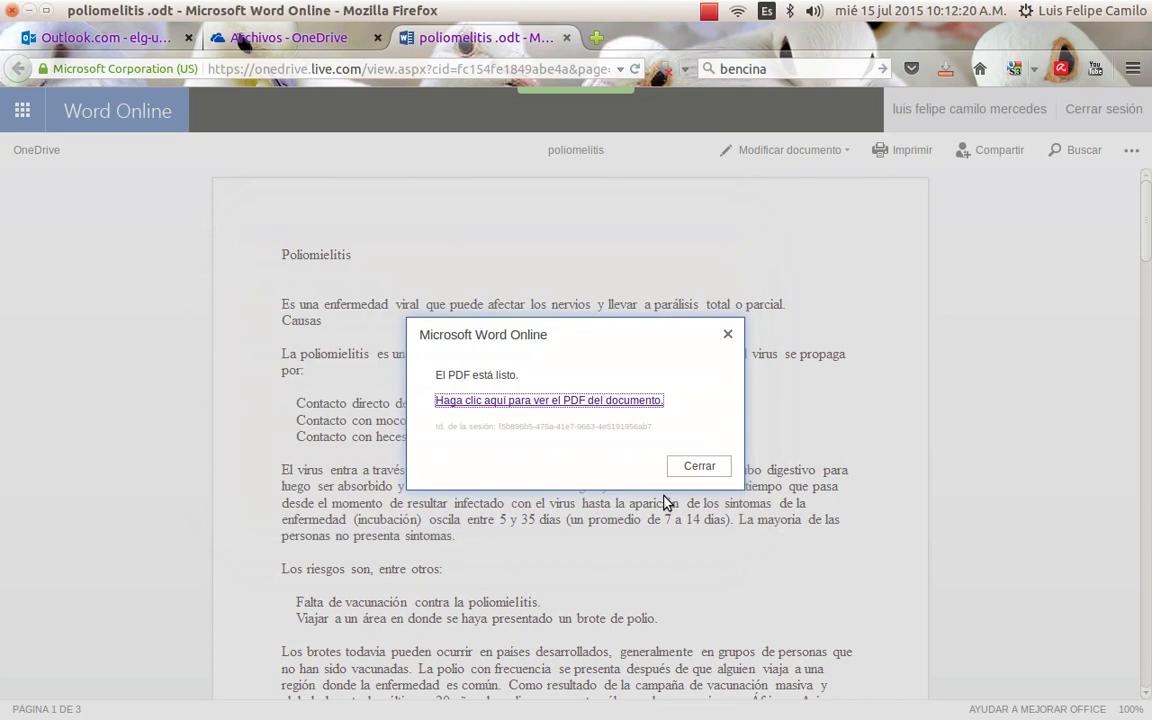
click(942, 68)
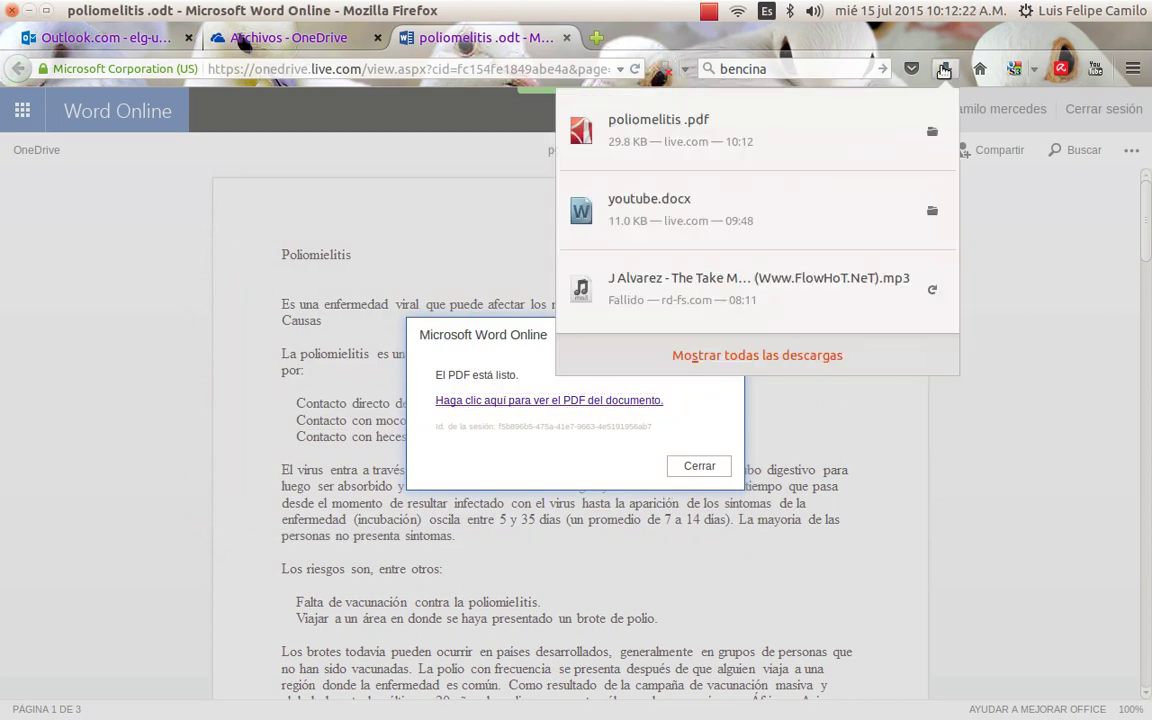
click(776, 130)
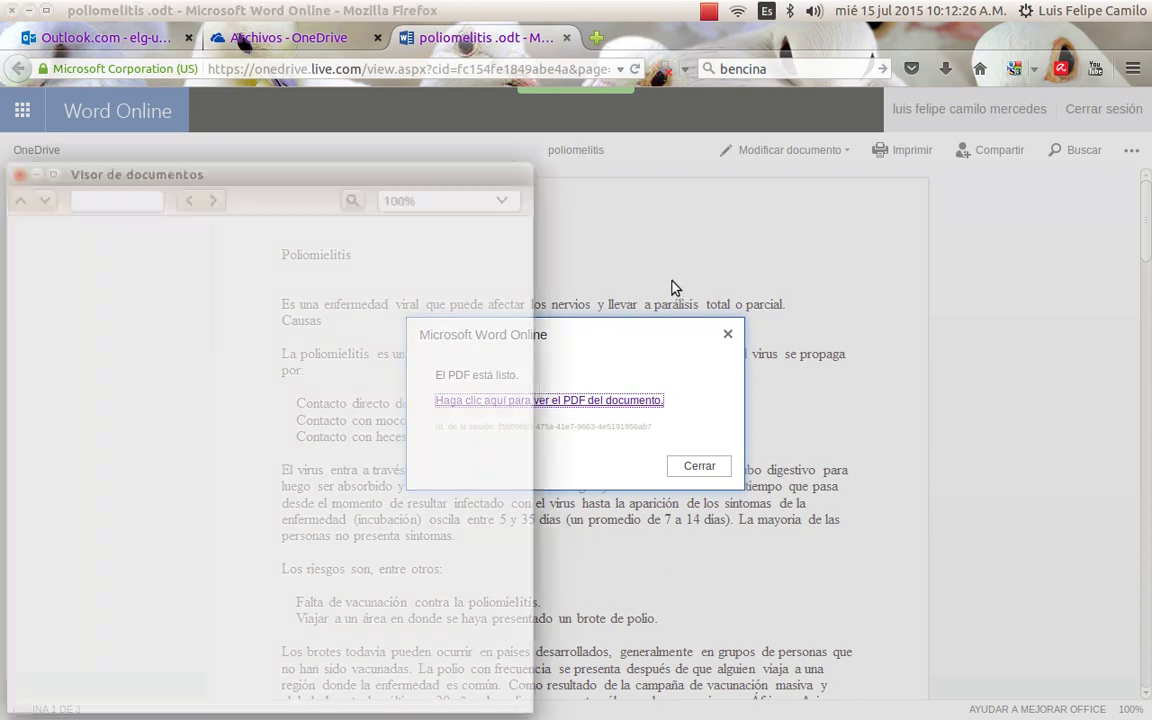
Read pages 1–3 of poliomelitis .pdf, close the viewer, and dismiss 'El PDF está listo'.
scroll(532, 316, down, 5)
scroll(535, 324, down, 2)
scroll(535, 309, down, 5)
scroll(544, 297, up, 10)
scroll(544, 297, down, 8)
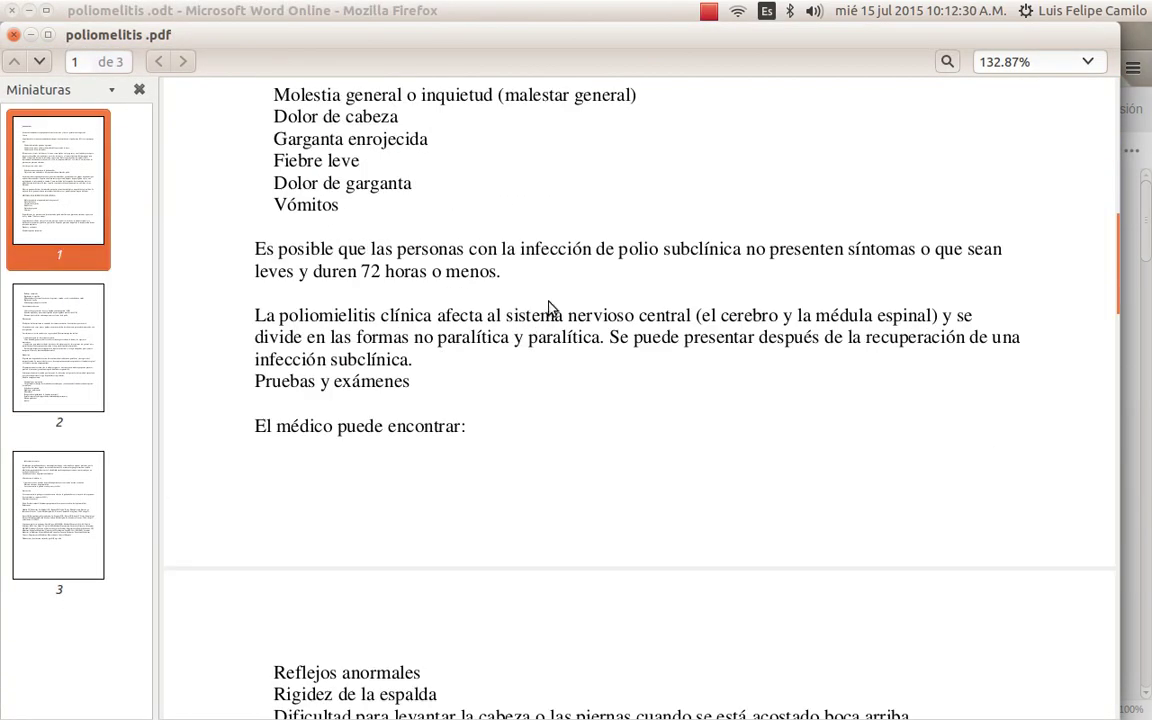
scroll(546, 300, down, 10)
scroll(546, 300, down, 10)
scroll(548, 292, down, 3)
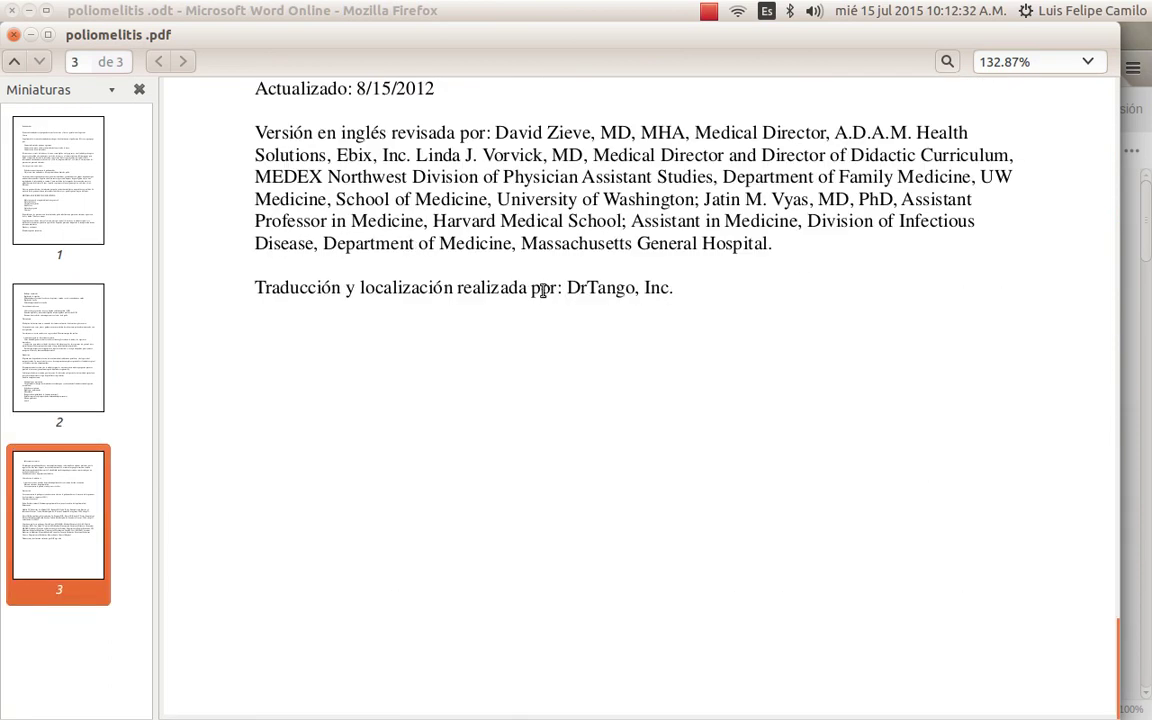
scroll(547, 288, up, 10)
click(14, 36)
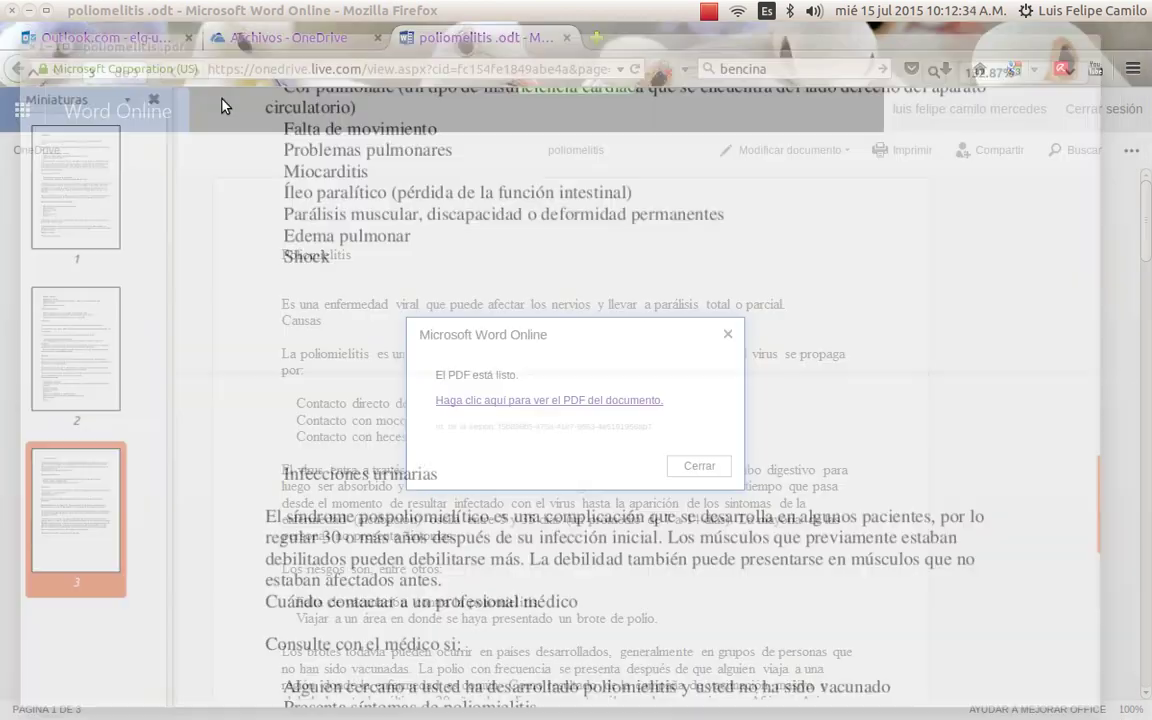
click(727, 335)
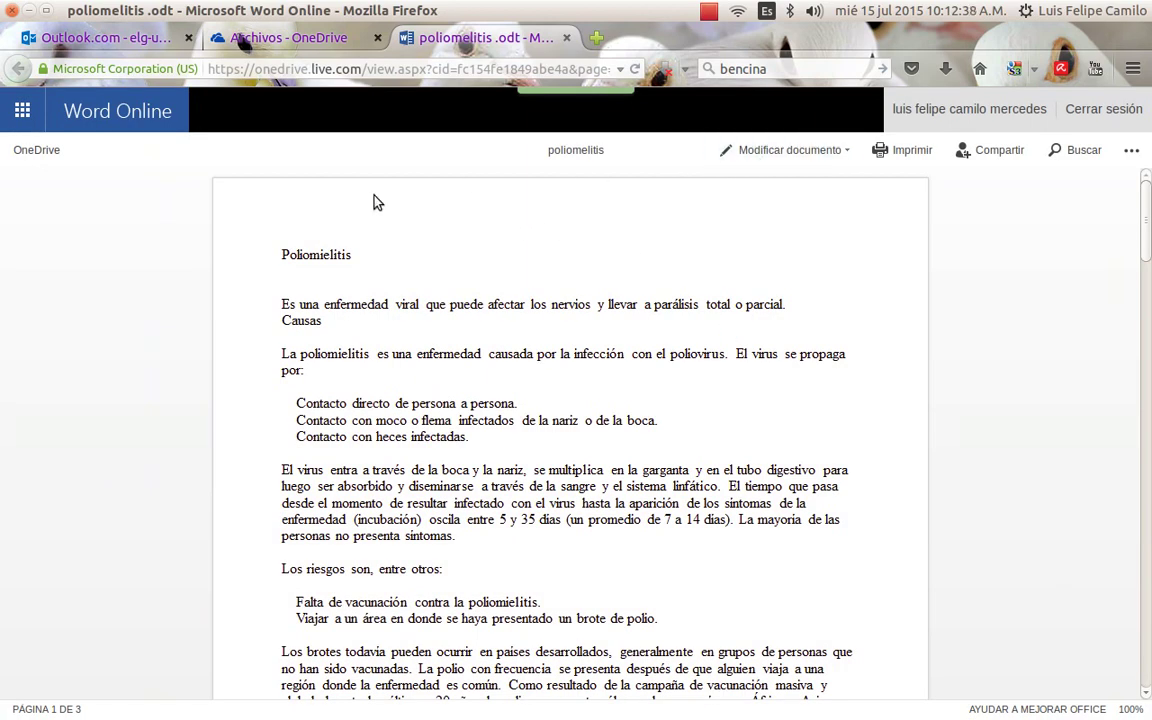
Close the poliomelitis tab and upload youtube.docx from Descargas into OneDrive Archivos.
middle_click(503, 31)
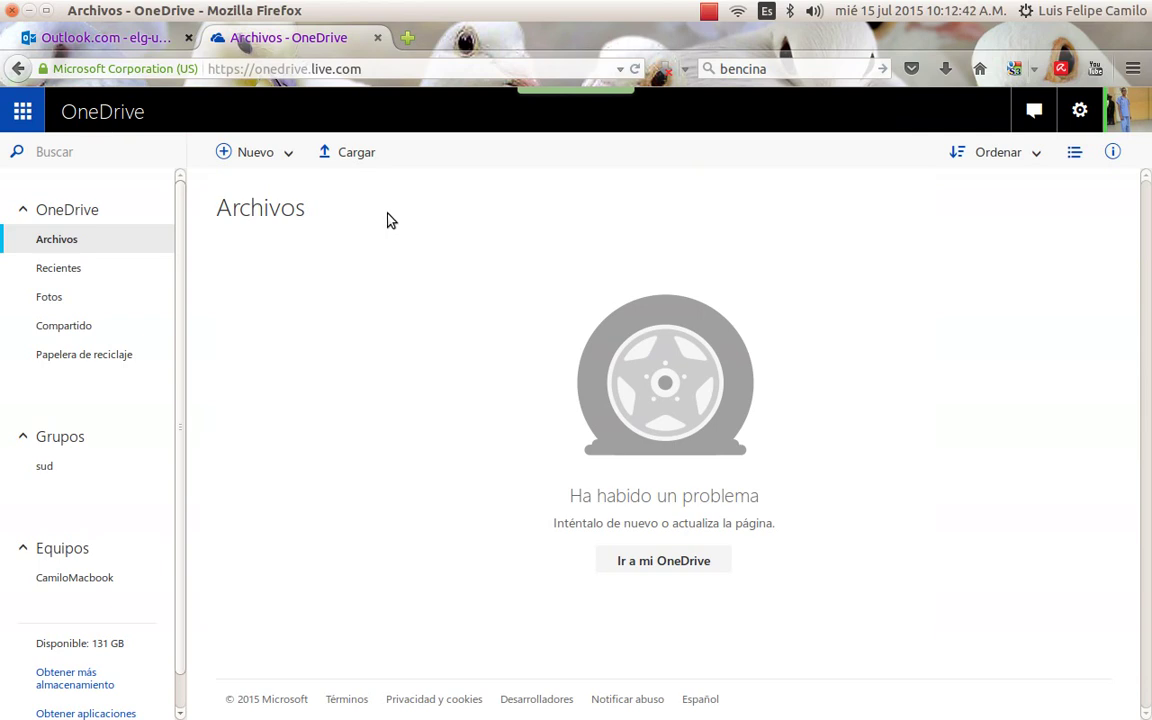
click(330, 153)
click(10, 49)
click(352, 158)
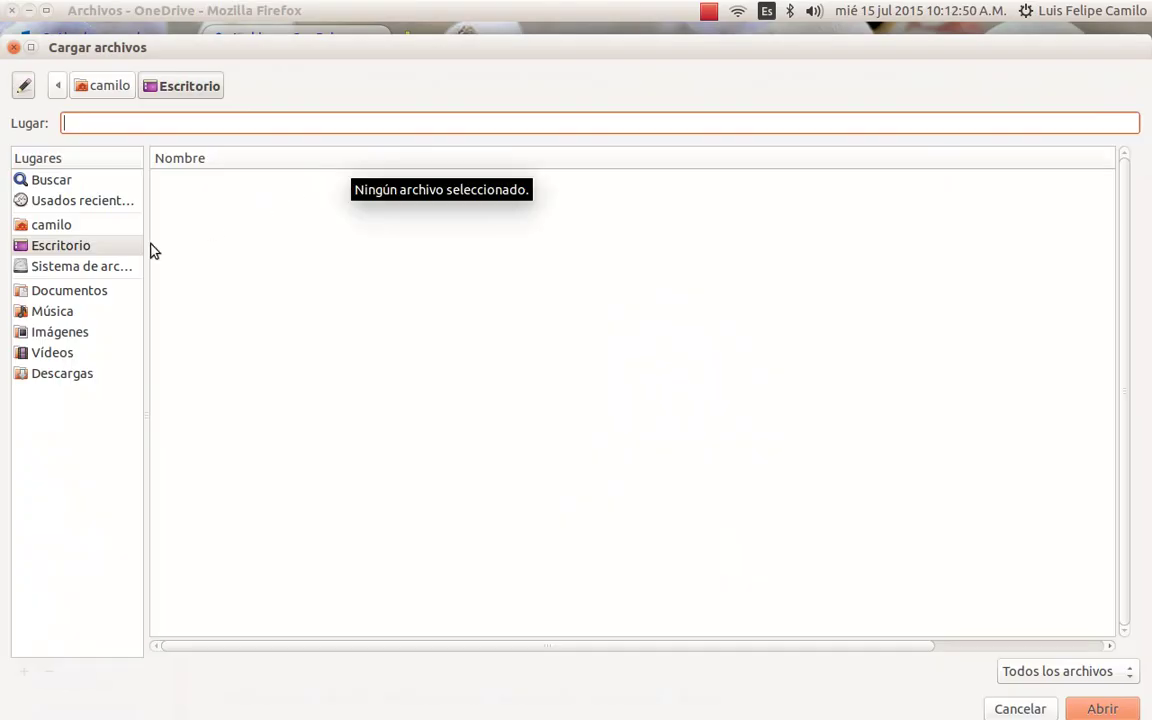
click(55, 373)
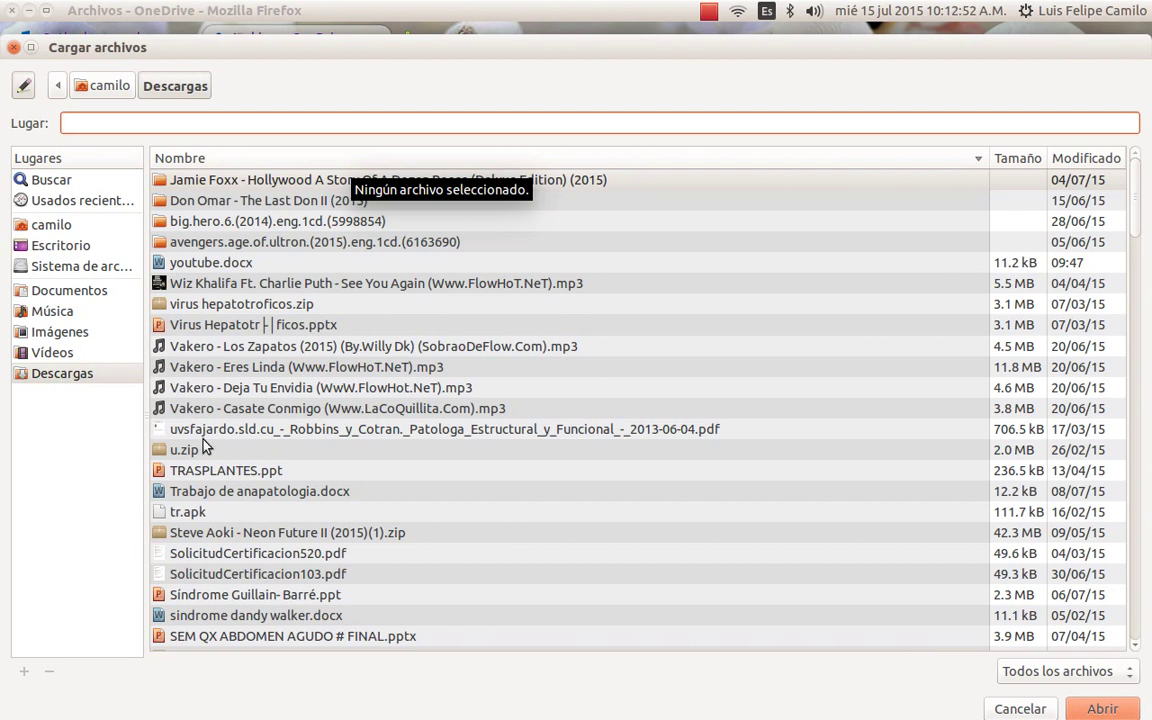
click(215, 263)
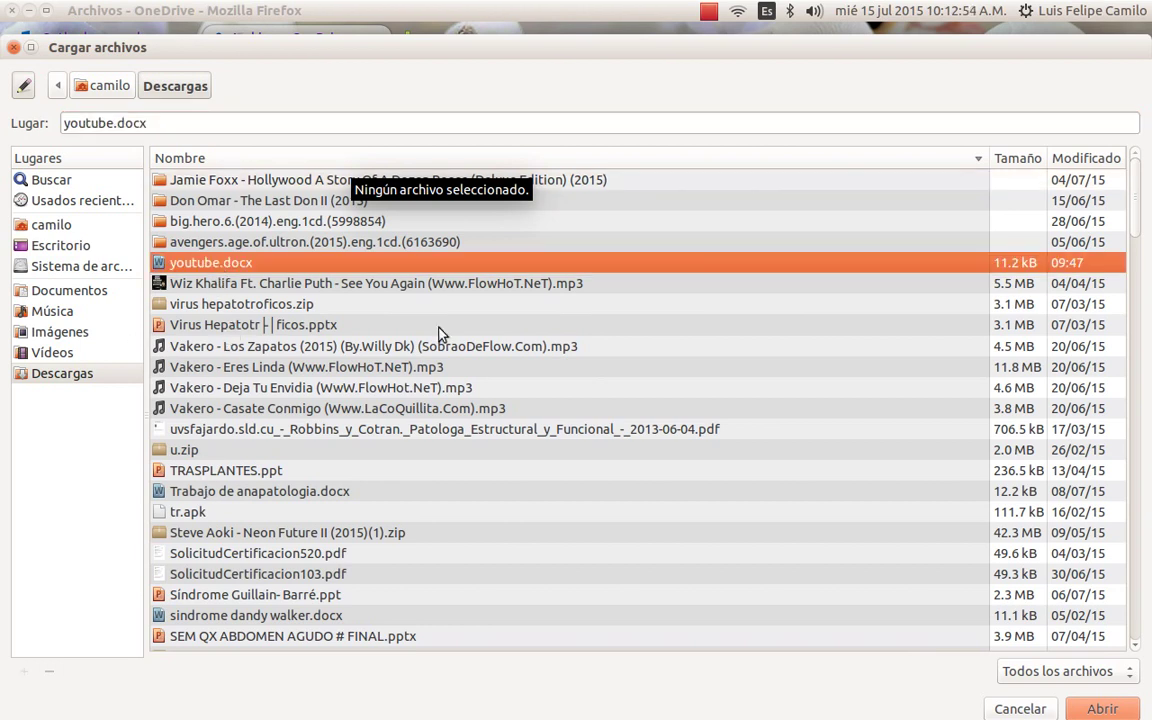
click(1100, 708)
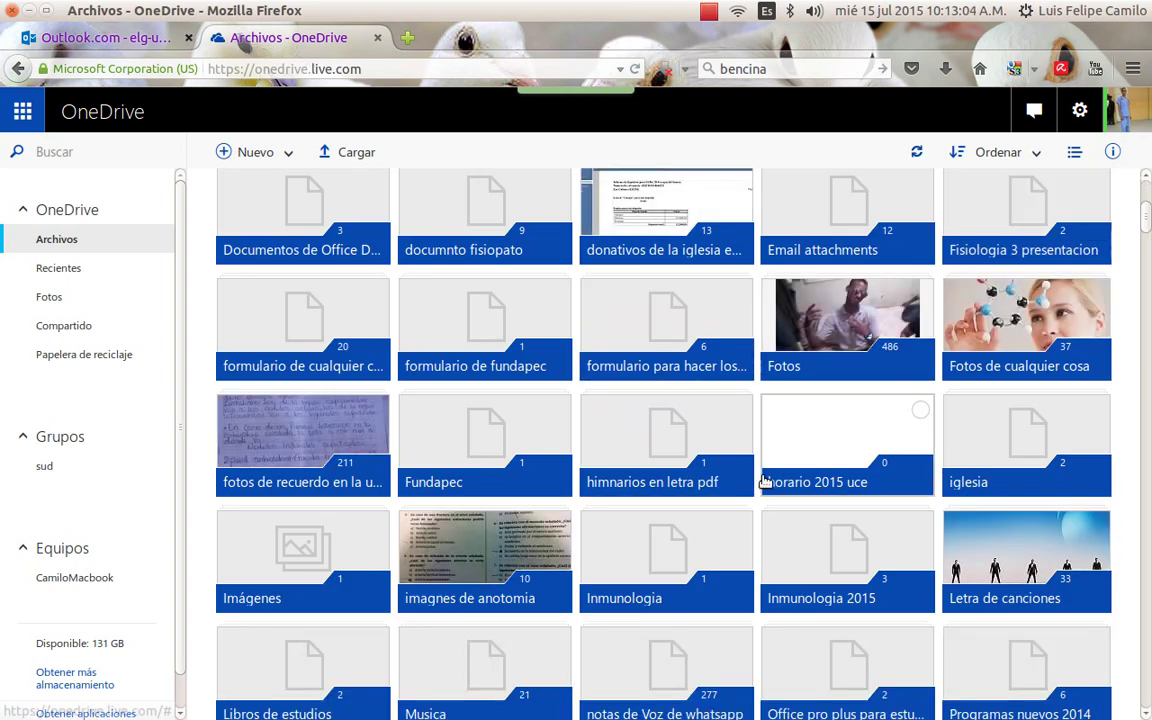
Search OneDrive for 'youtube' and open the youtube document reading 'hola como estan'.
scroll(768, 470, down, 5)
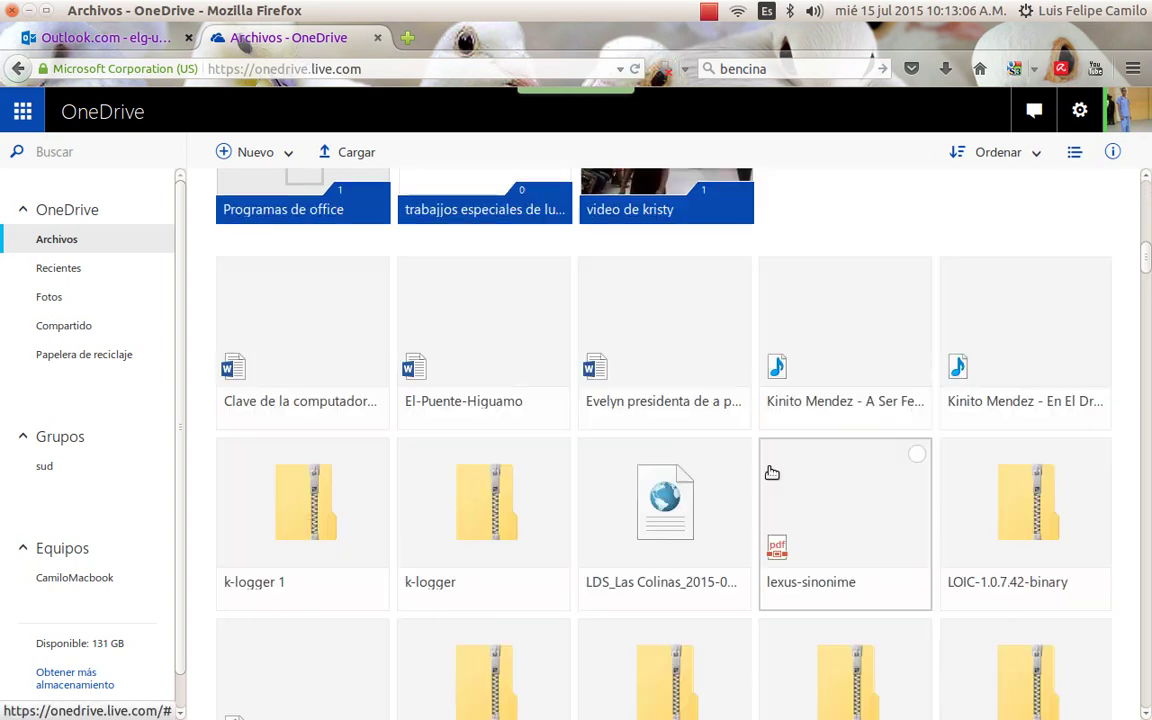
scroll(329, 195, down, 1)
click(89, 152)
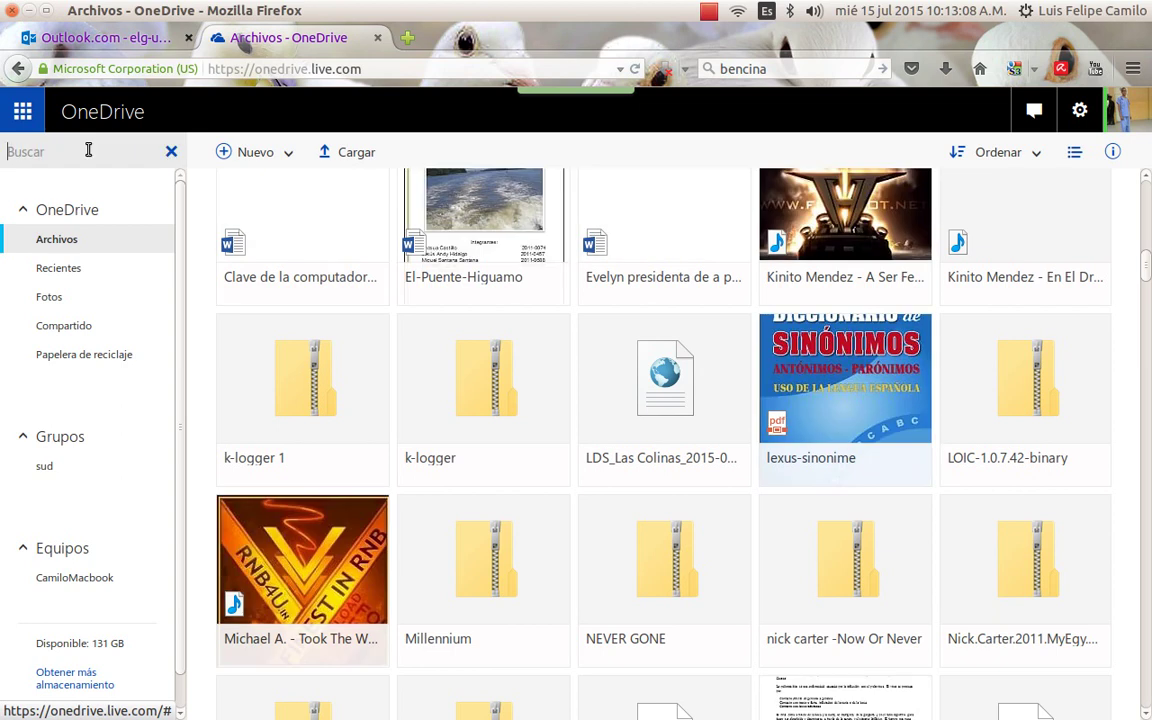
text(youtube)
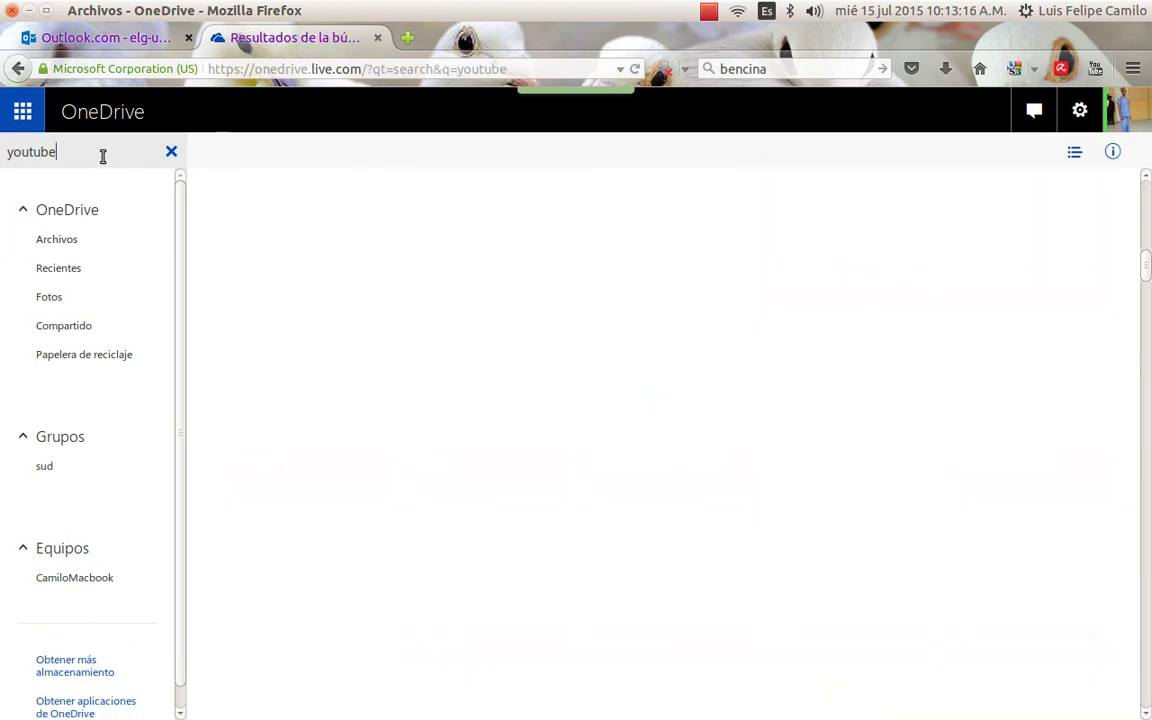
click(86, 155)
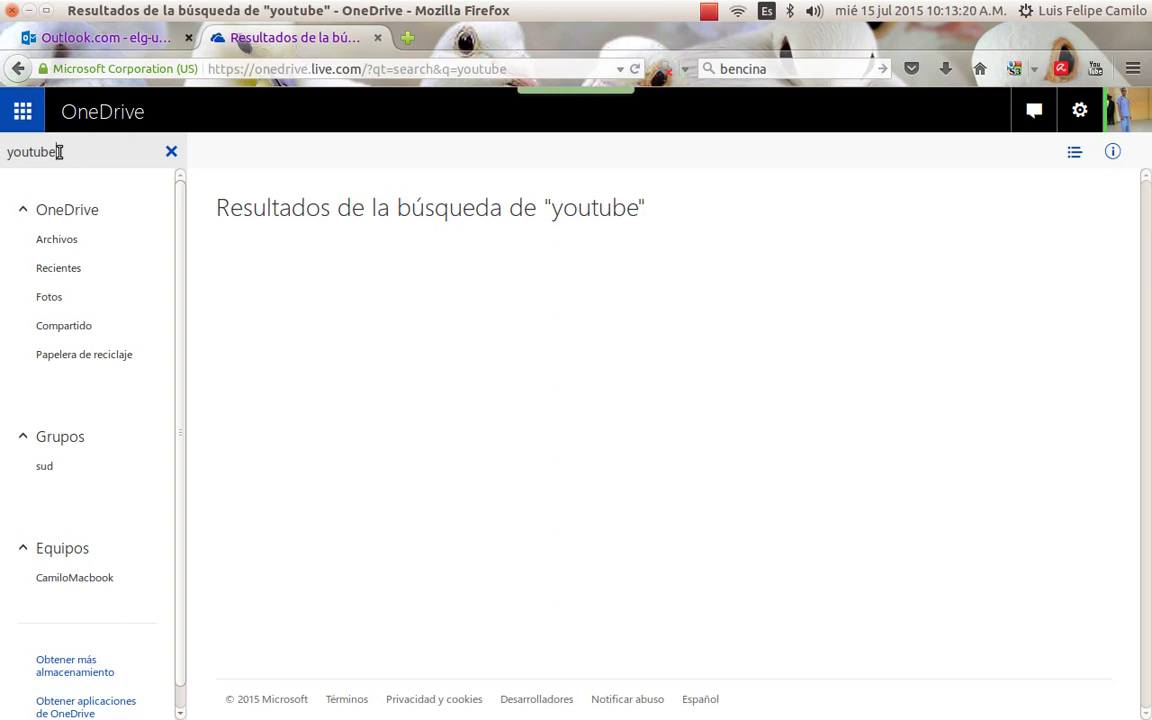
double_click(54, 152)
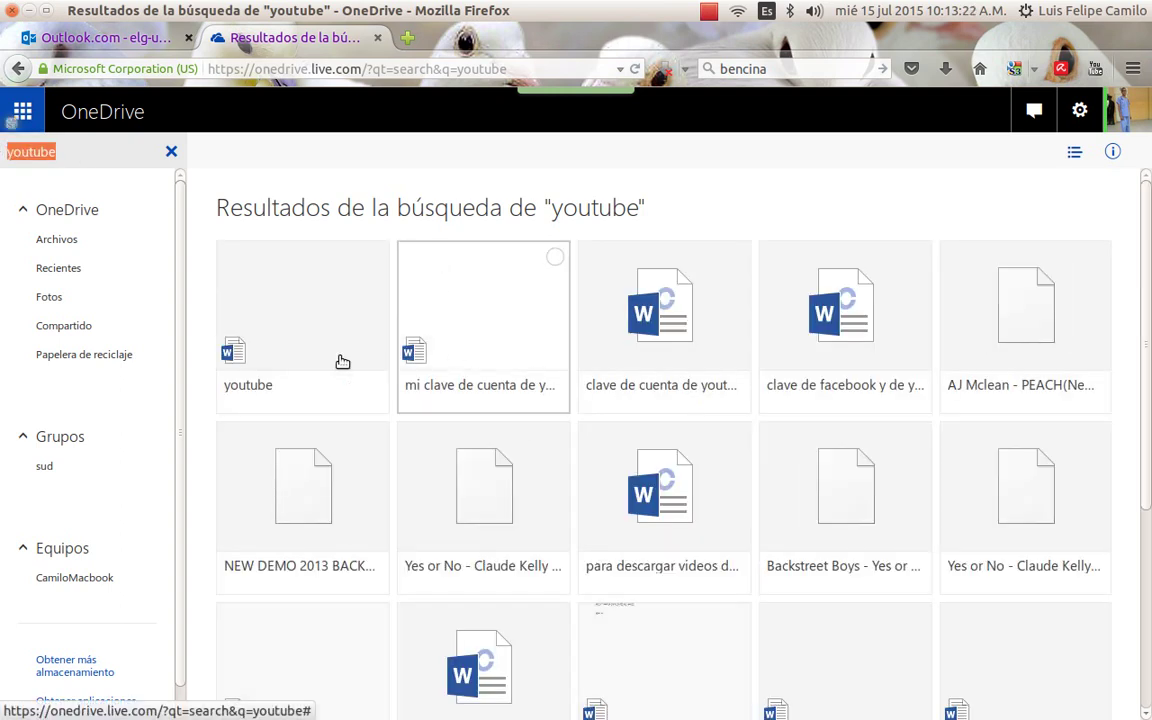
click(300, 368)
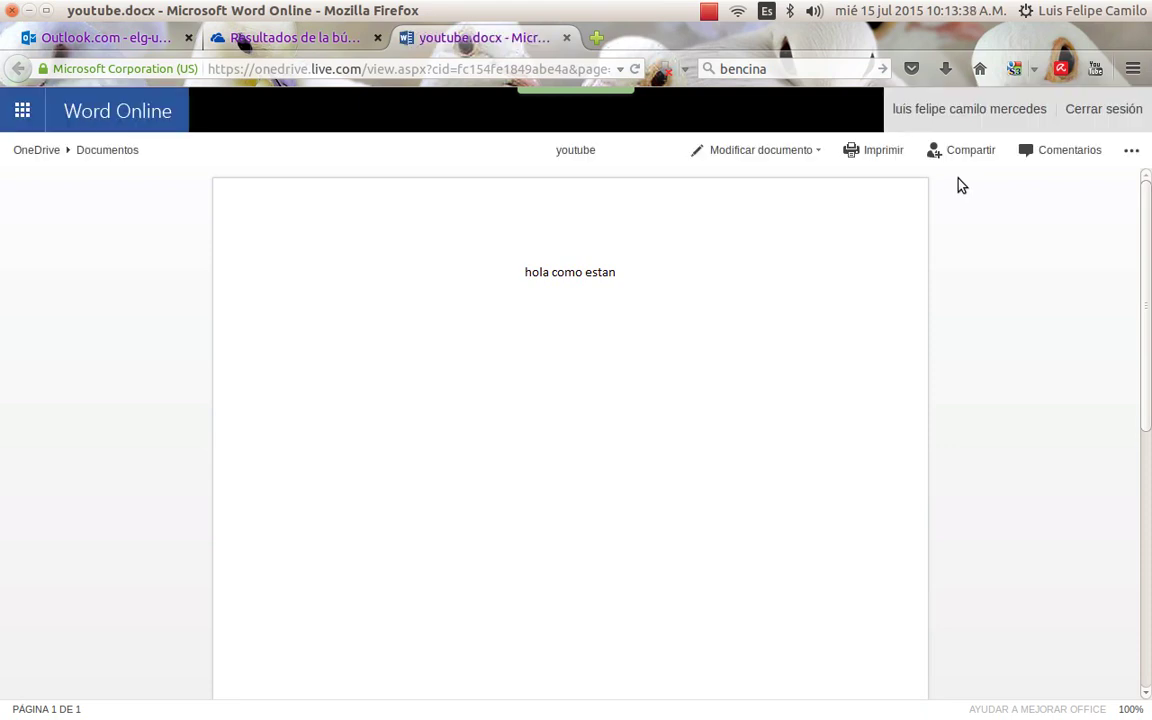
Close the youtube.docx tab to get back to the 'youtube' search results.
click(1130, 153)
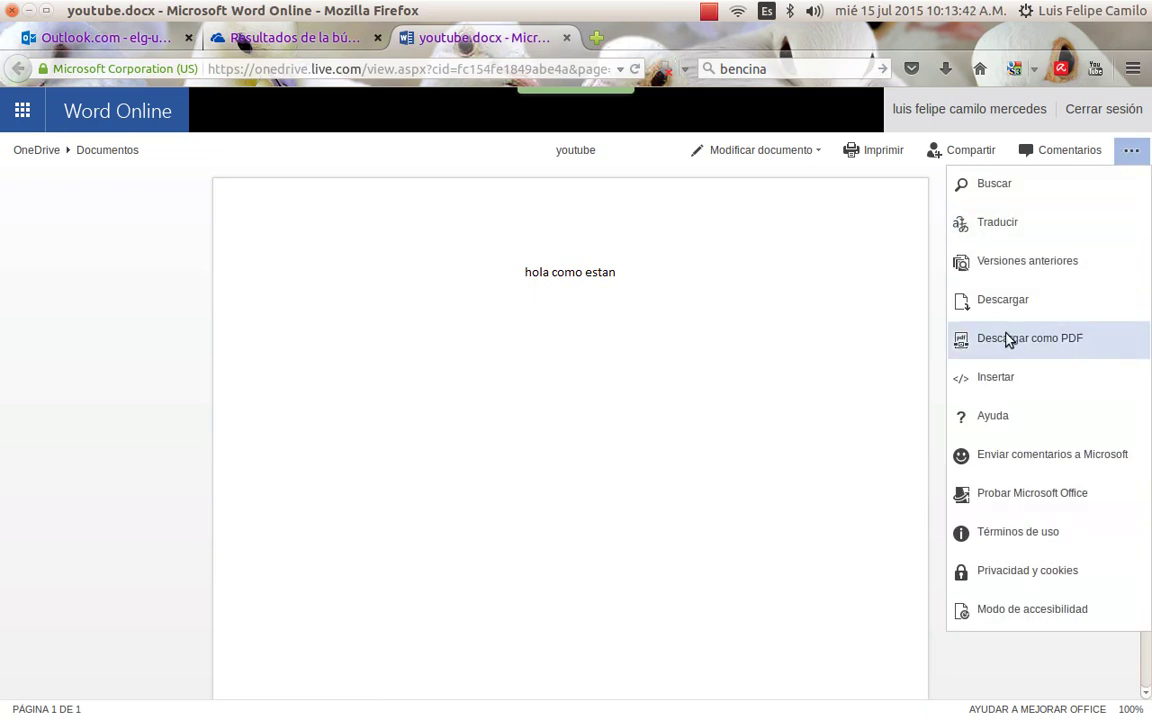
click(566, 38)
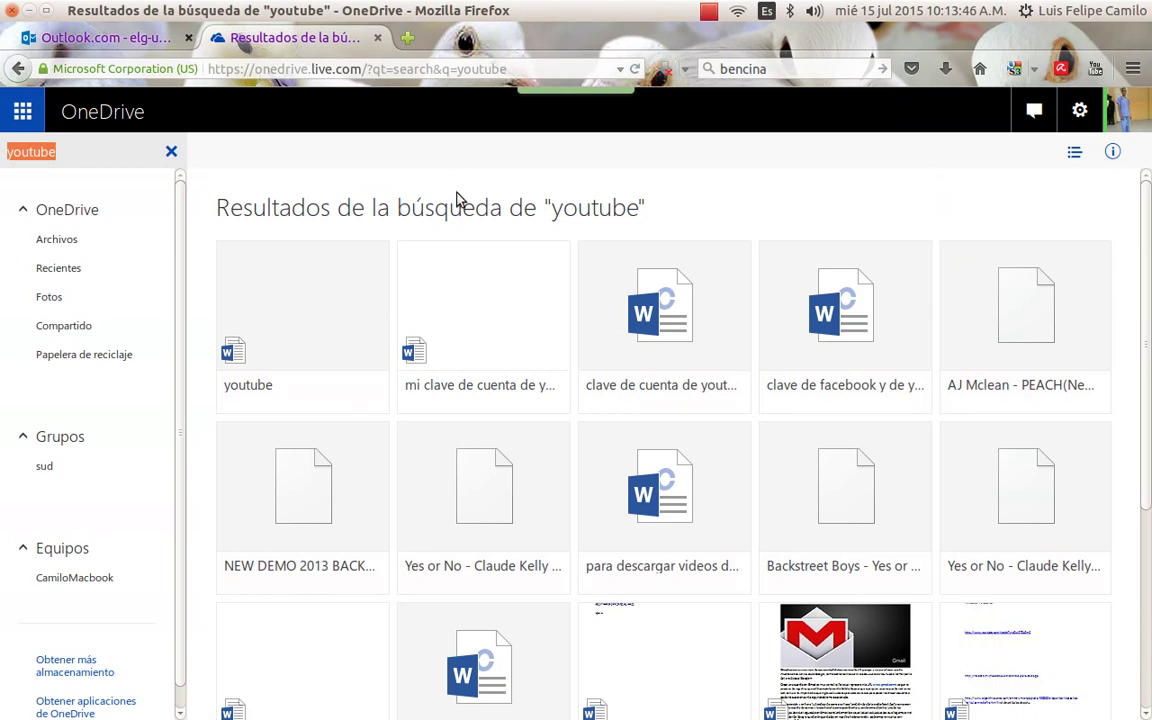
Close the OneDrive search results tab and minimise Firefox to show the Ubuntu desktop.
middle_click(346, 40)
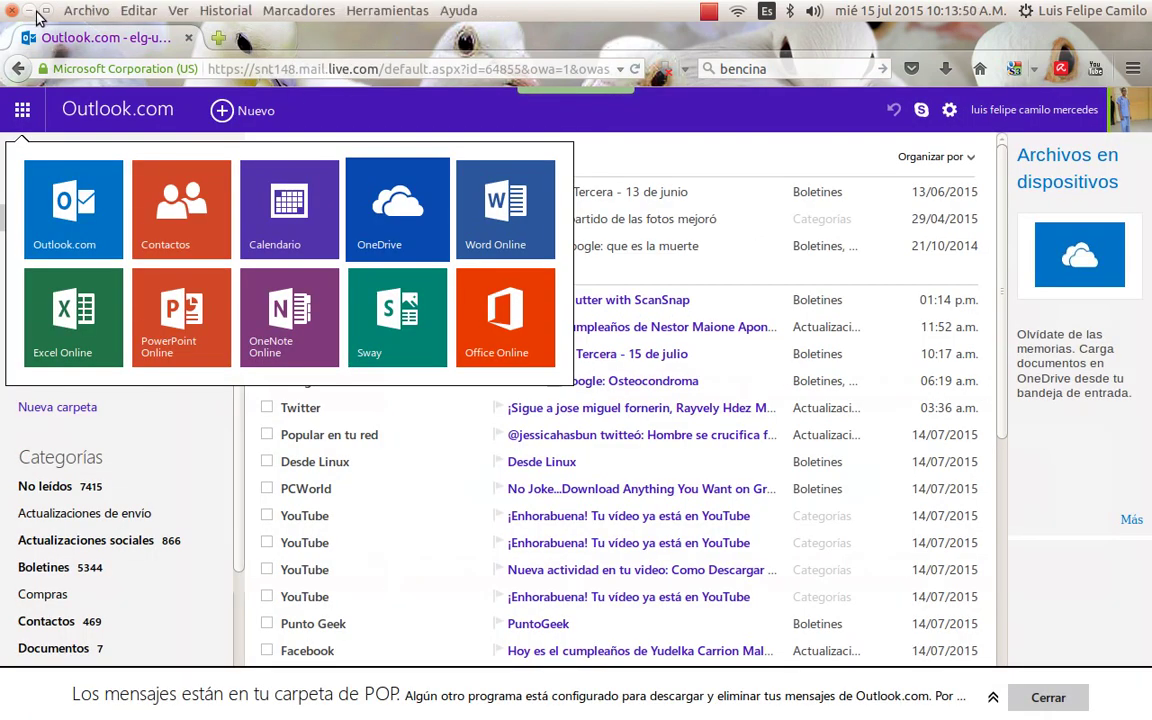
click(37, 13)
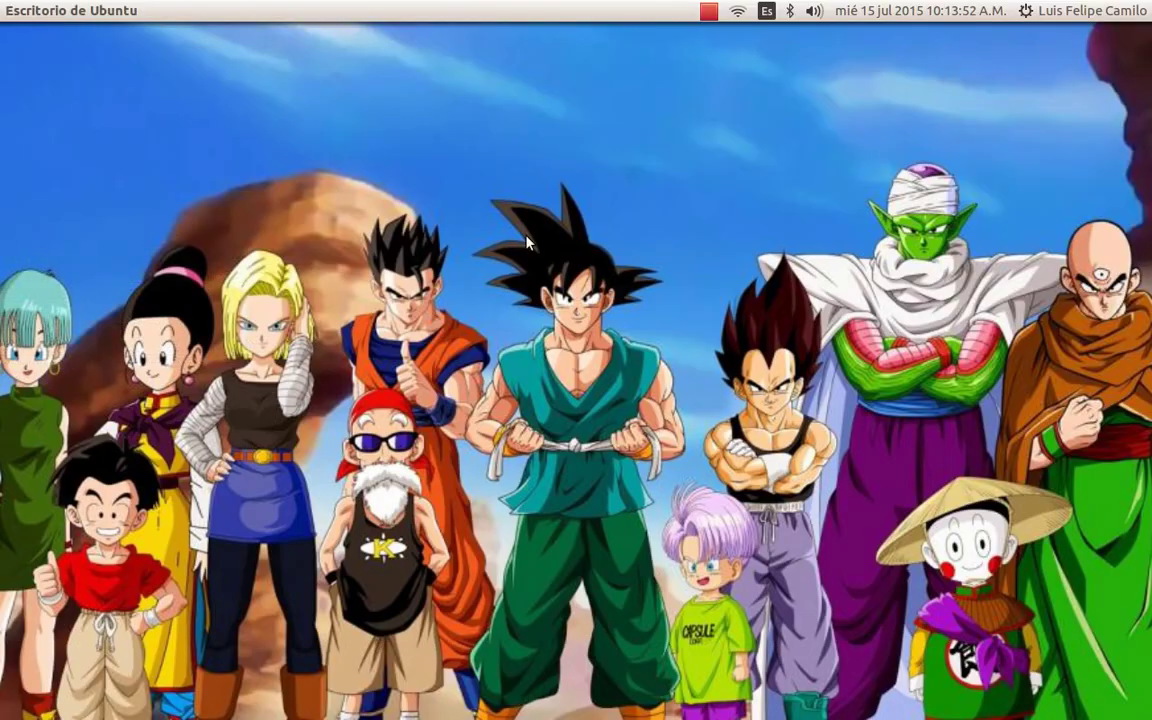